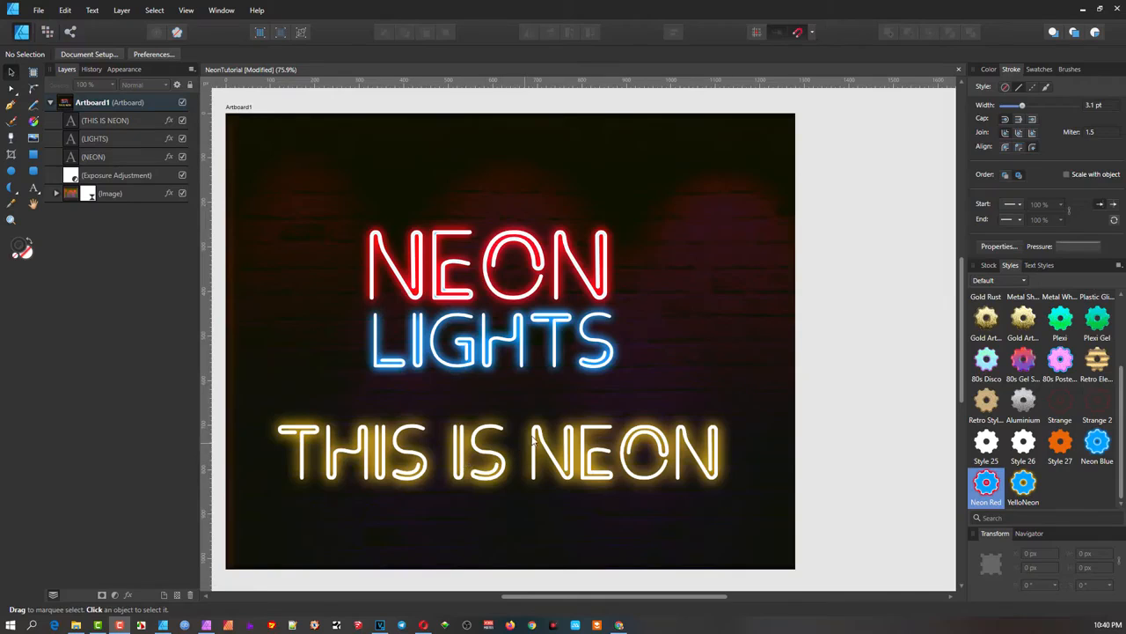
- Select the NEON text and browse the font list and style options without changing anything
scroll(591, 459, "down", 1)
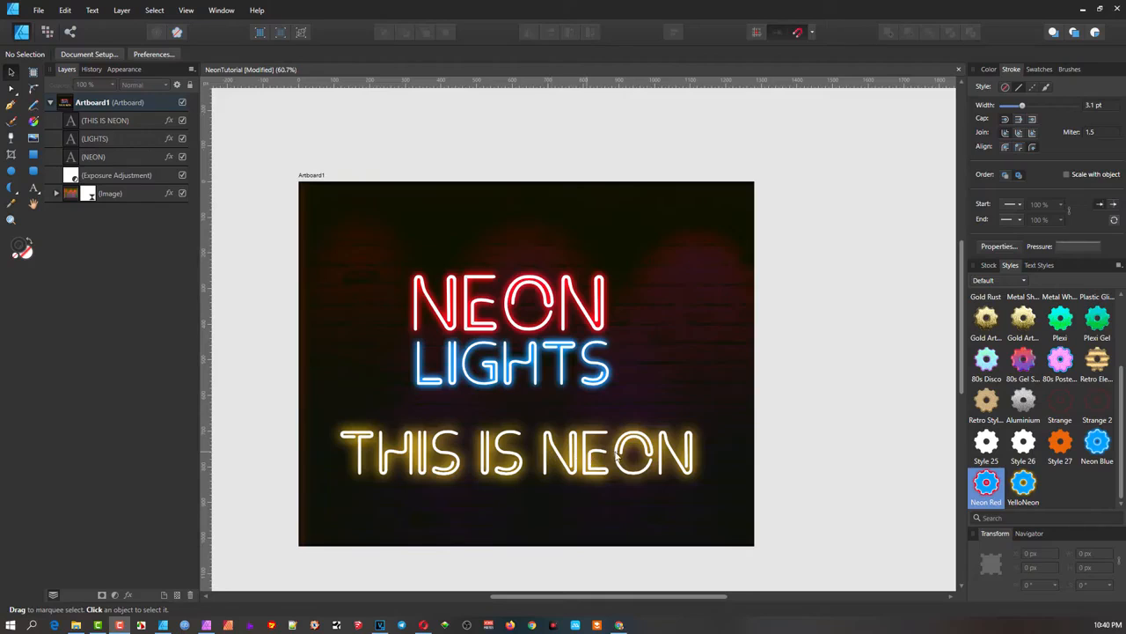
scroll(520, 450, "up", 1)
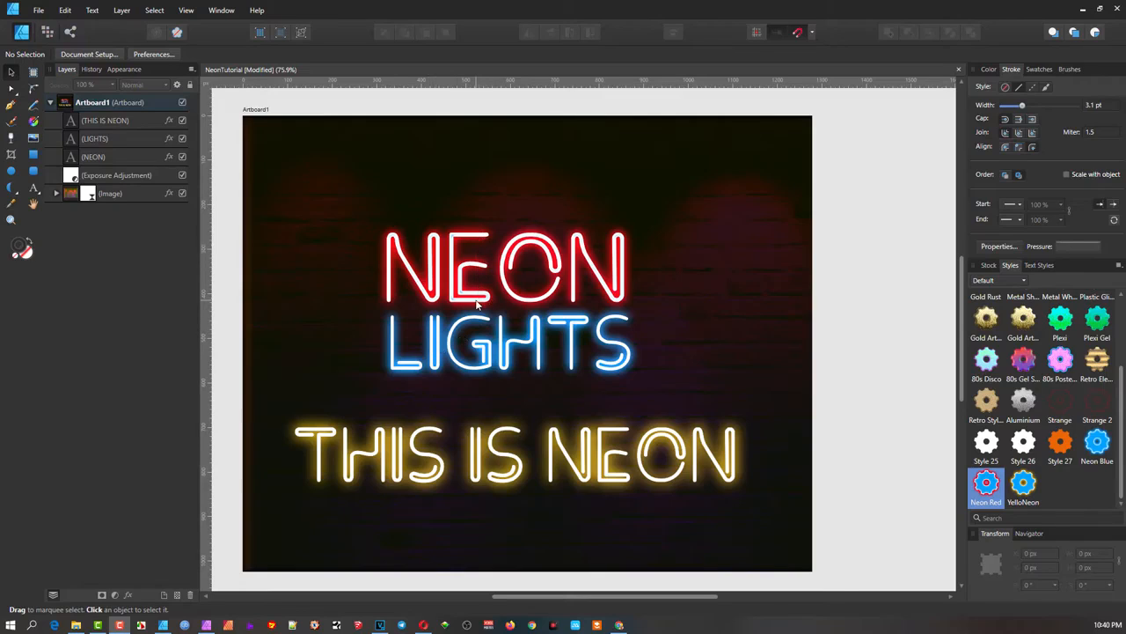
left_click(459, 274)
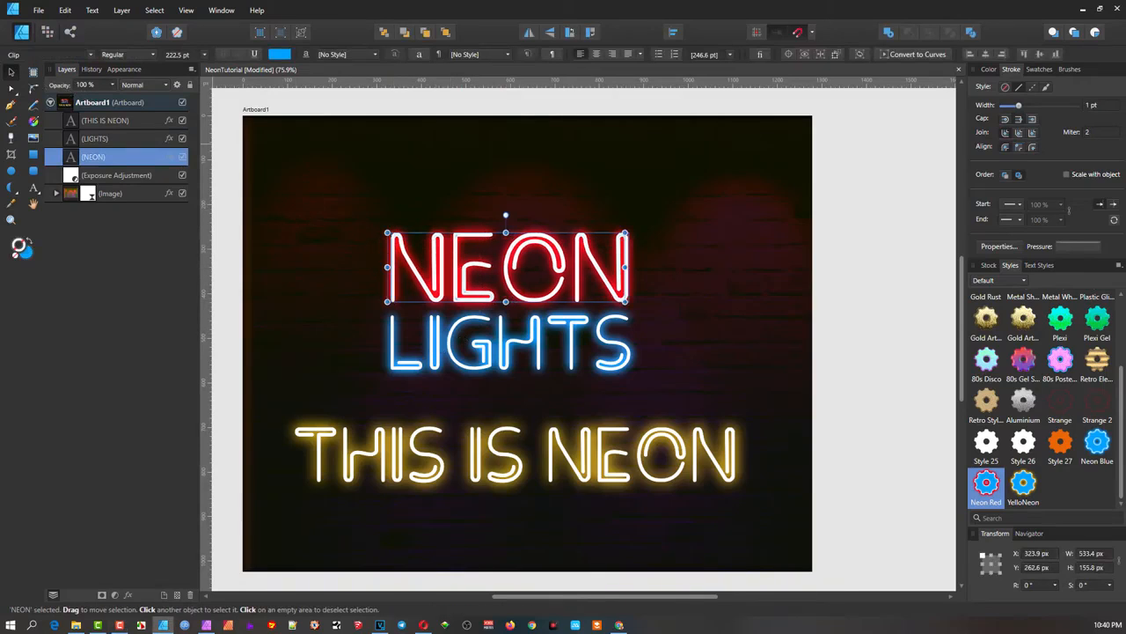
left_click(13, 54)
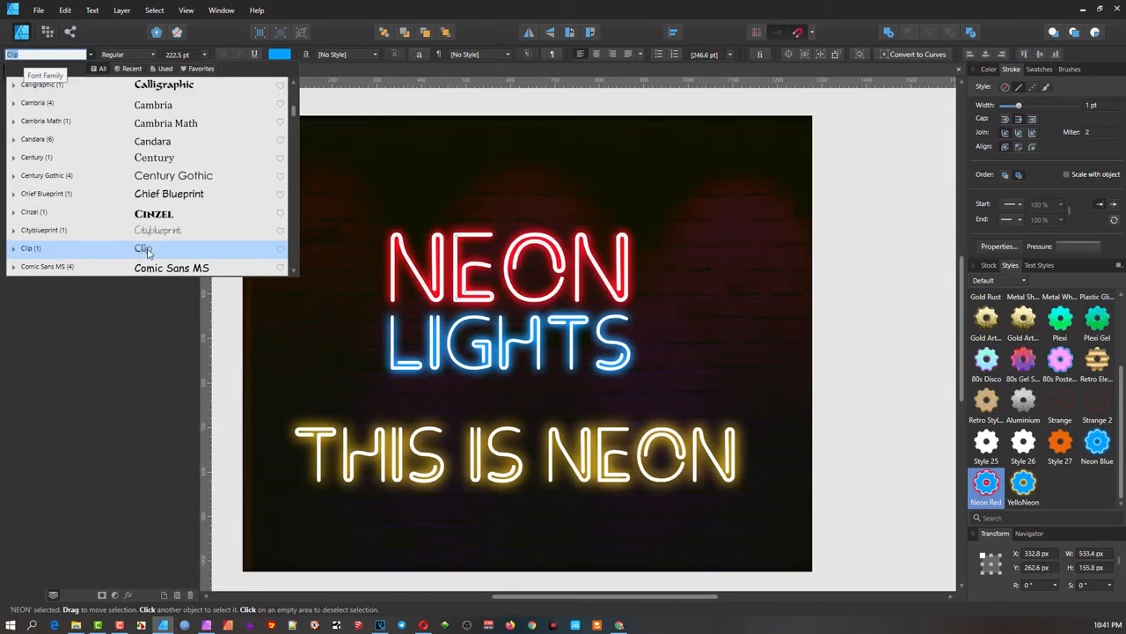
left_click(353, 197)
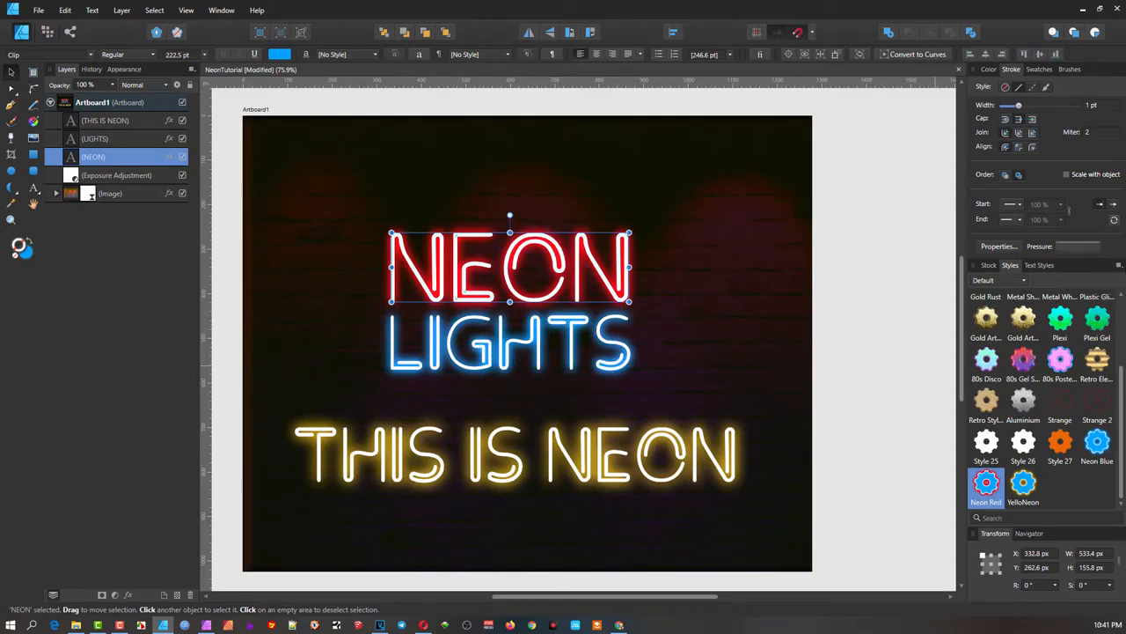
left_click(1119, 266)
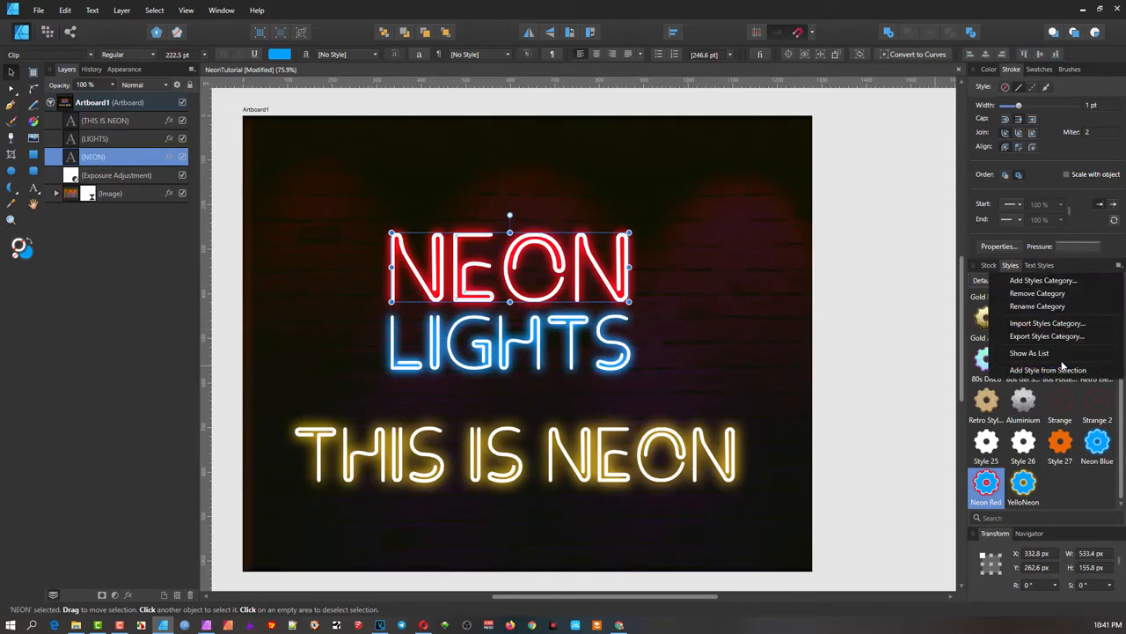
left_click(1068, 490)
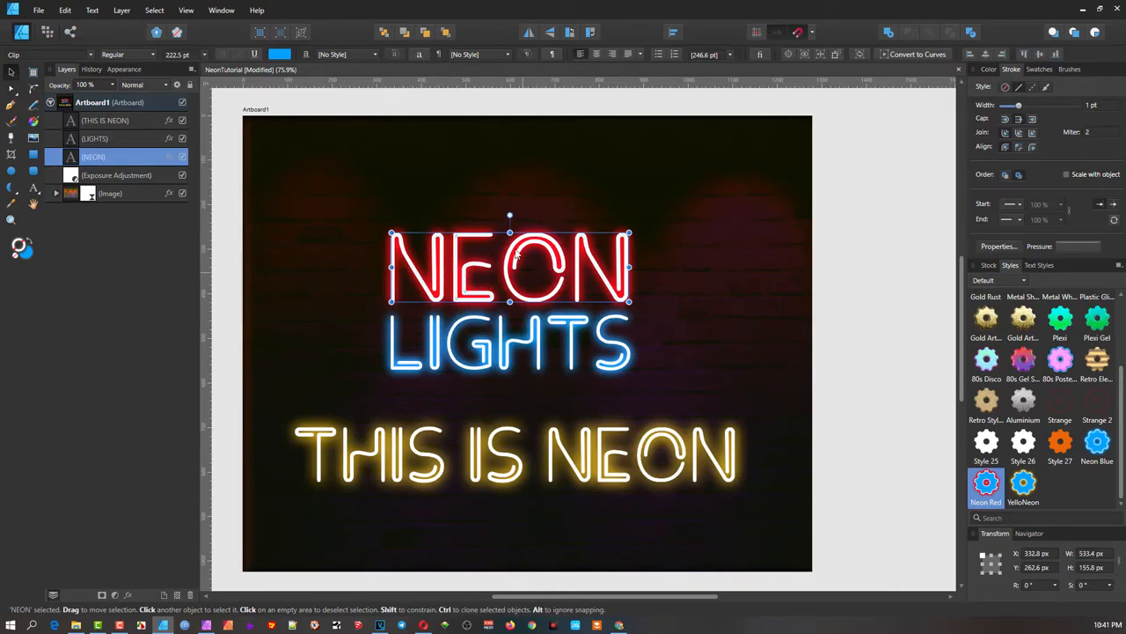
scroll(490, 269, "up", 1)
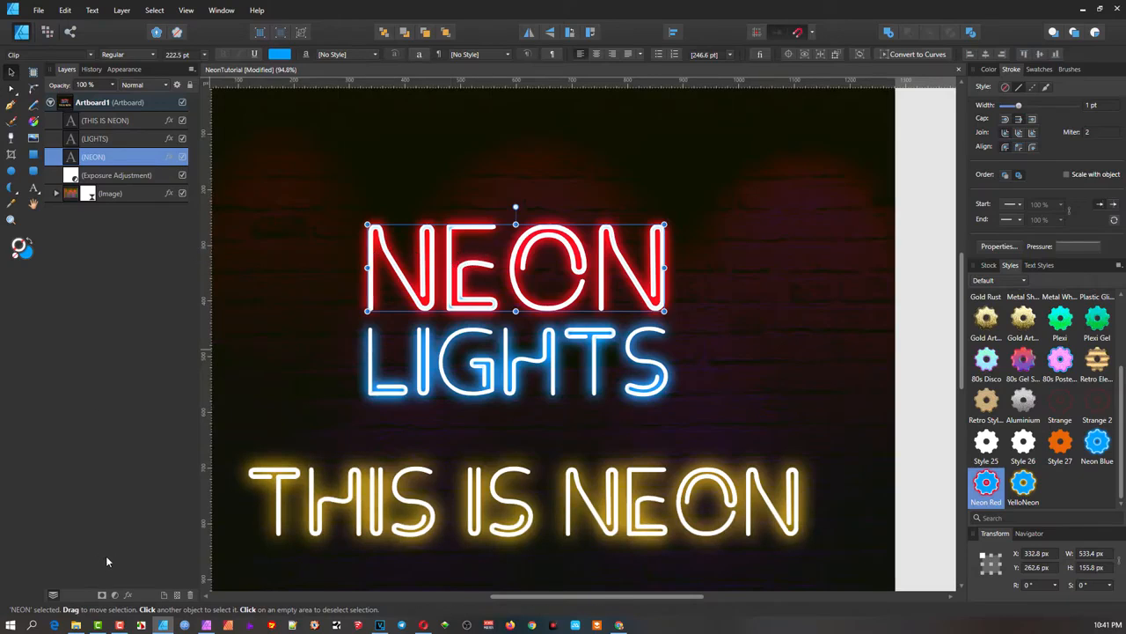
- Open NEON's layer effects and preview cyan and orange outer glow colours
left_click(127, 598)
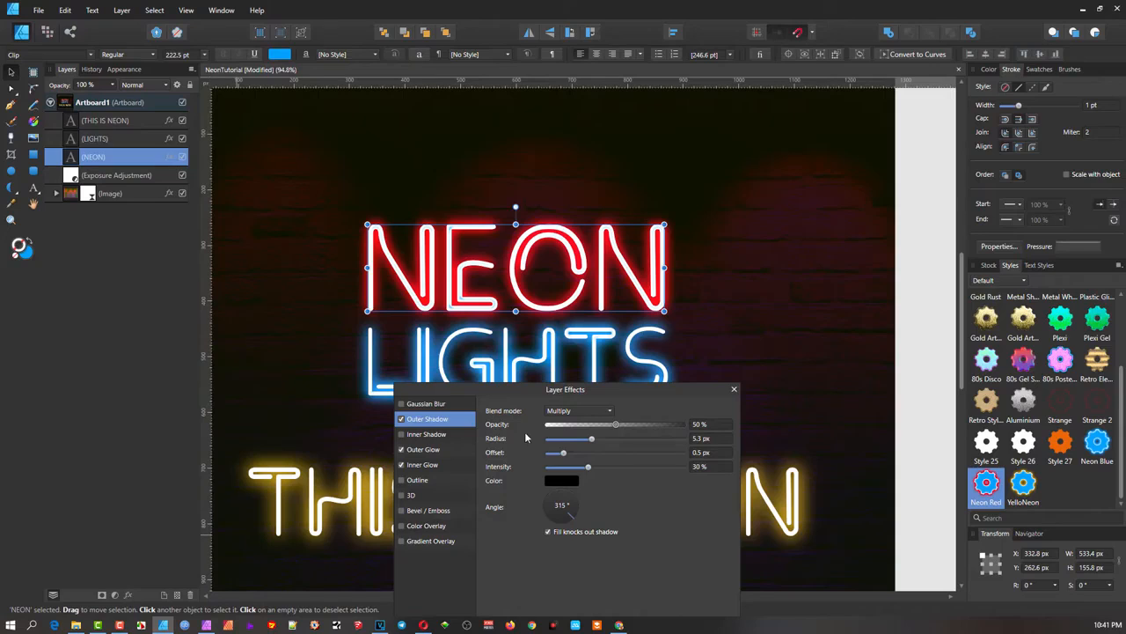
left_click_drag(534, 389, 729, 141)
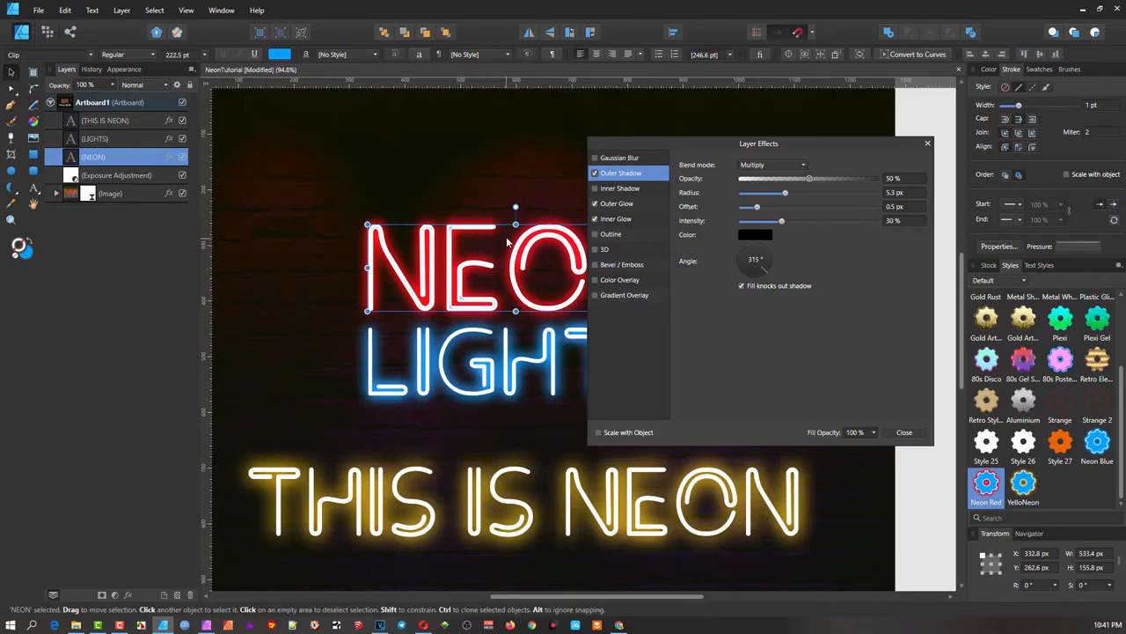
left_click(619, 203)
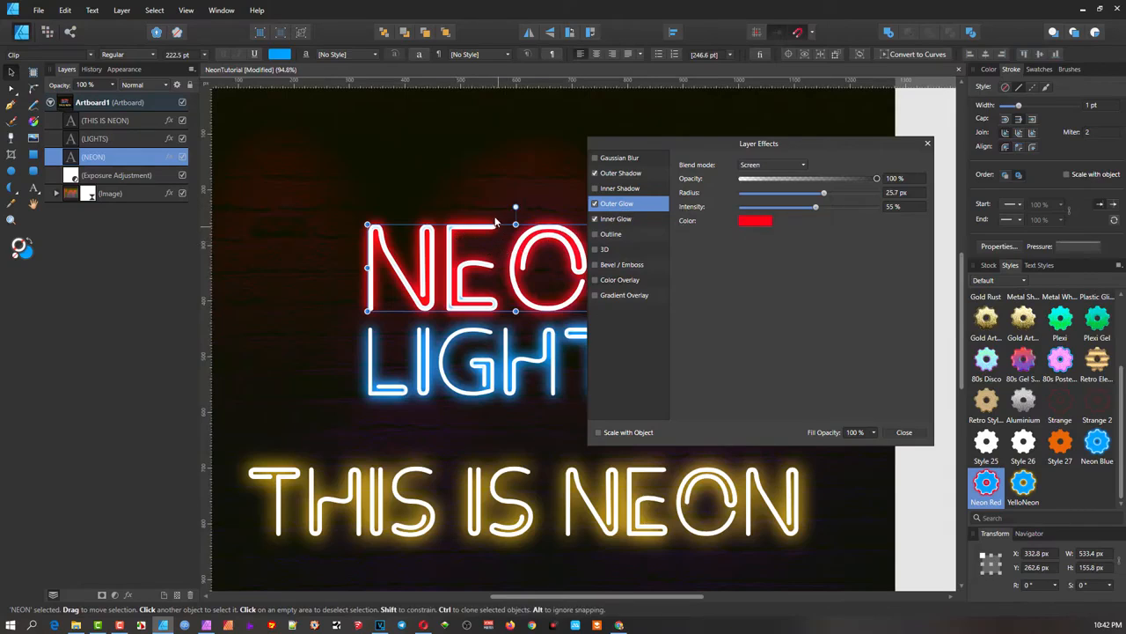
left_click(755, 221)
left_click(719, 289)
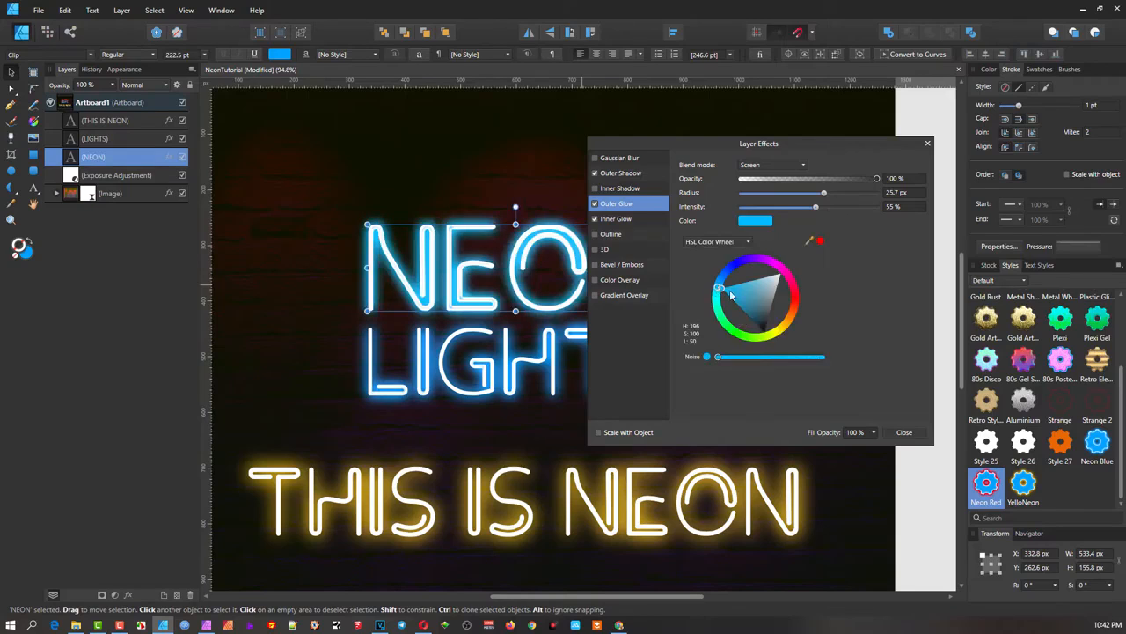
left_click(790, 314)
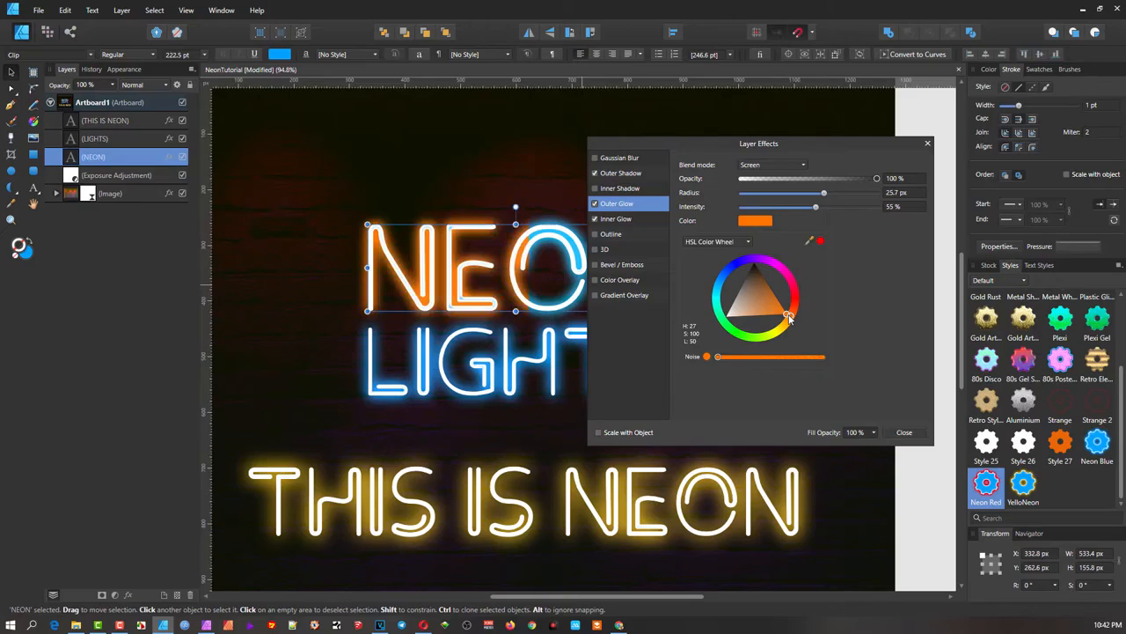
- Set NEON's outer glow back to red and show the white Inner Glow settings
left_click_drag(789, 319, 793, 297)
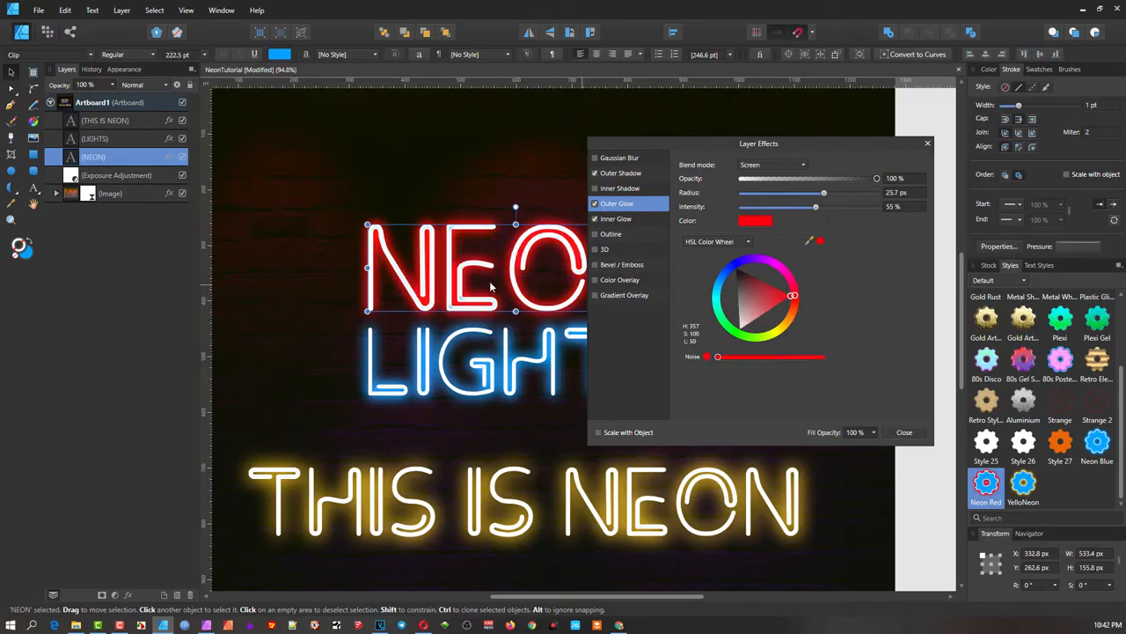
left_click(622, 221)
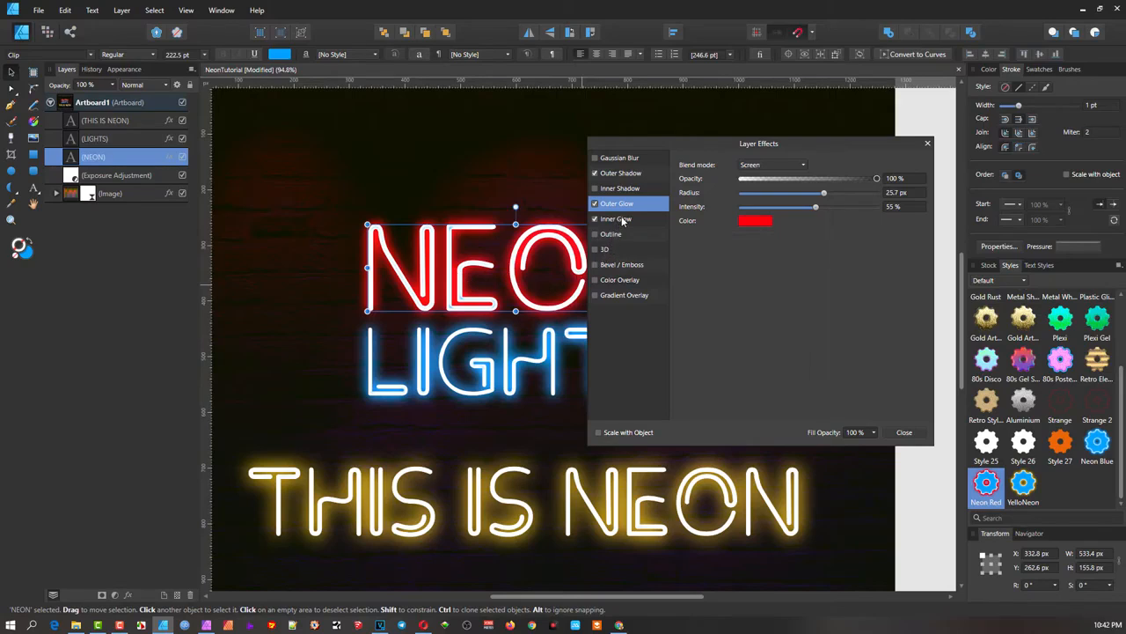
left_click(622, 220)
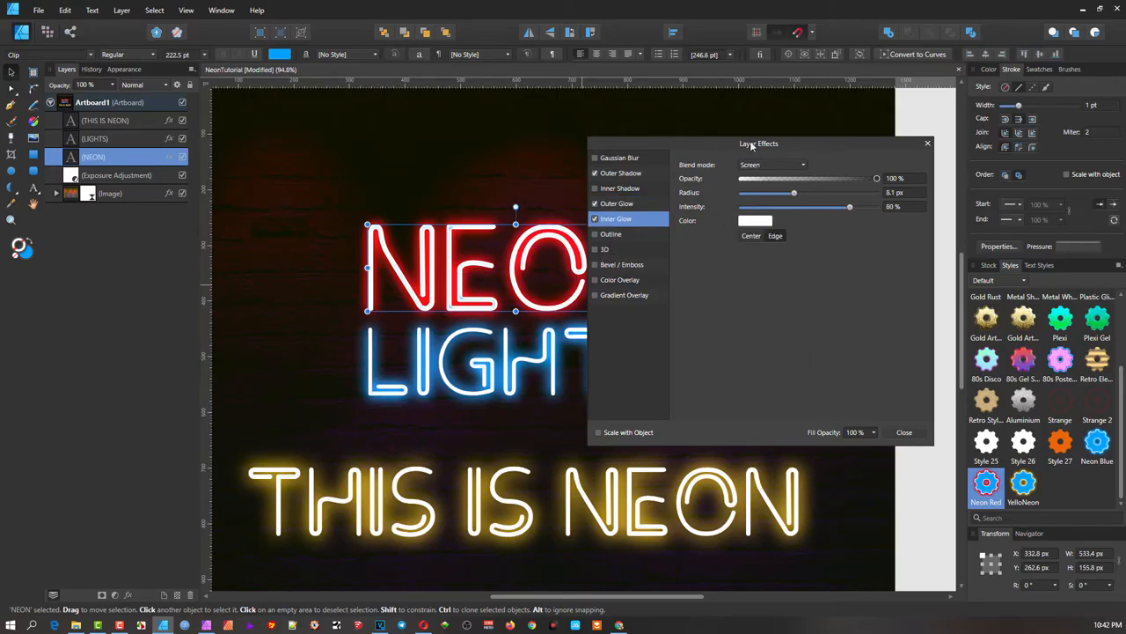
left_click_drag(749, 143, 807, 148)
- Zoom in on the O and set NEON's inner glow radius to about 8.7 px
scroll(573, 249, "up", 3)
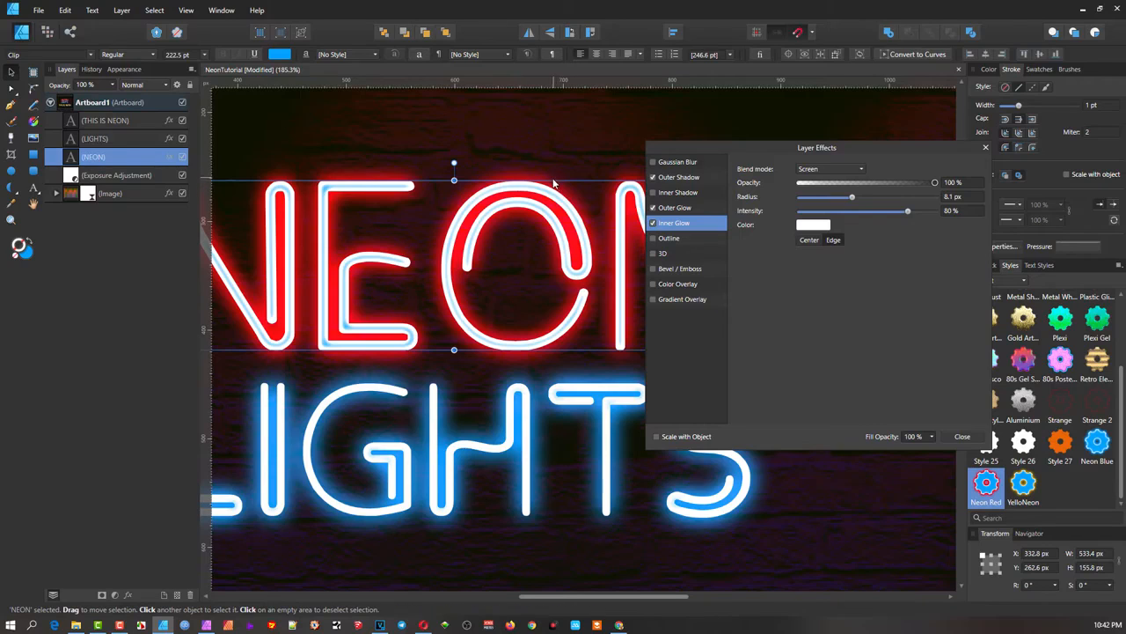
scroll(550, 198, "up", 2)
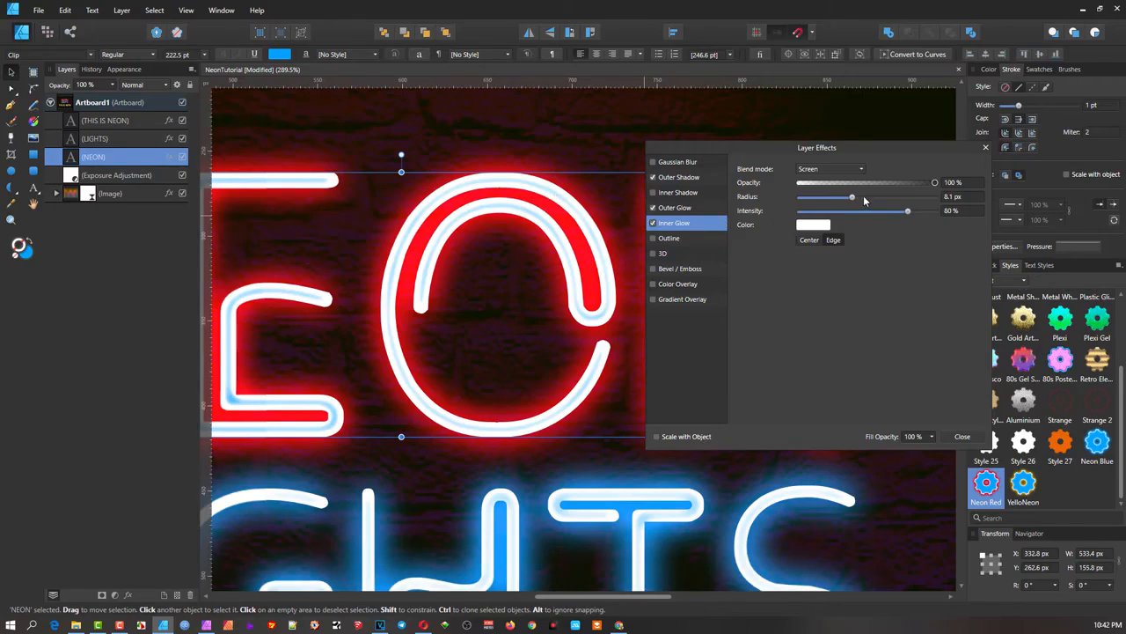
left_click_drag(852, 197, 809, 197)
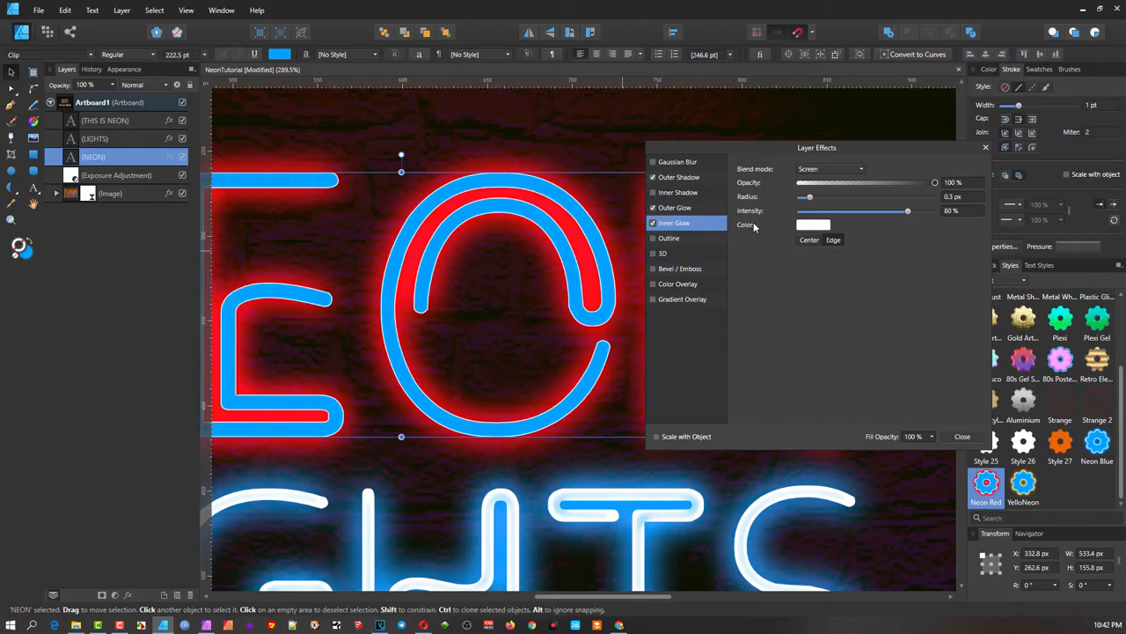
left_click_drag(811, 200, 854, 206)
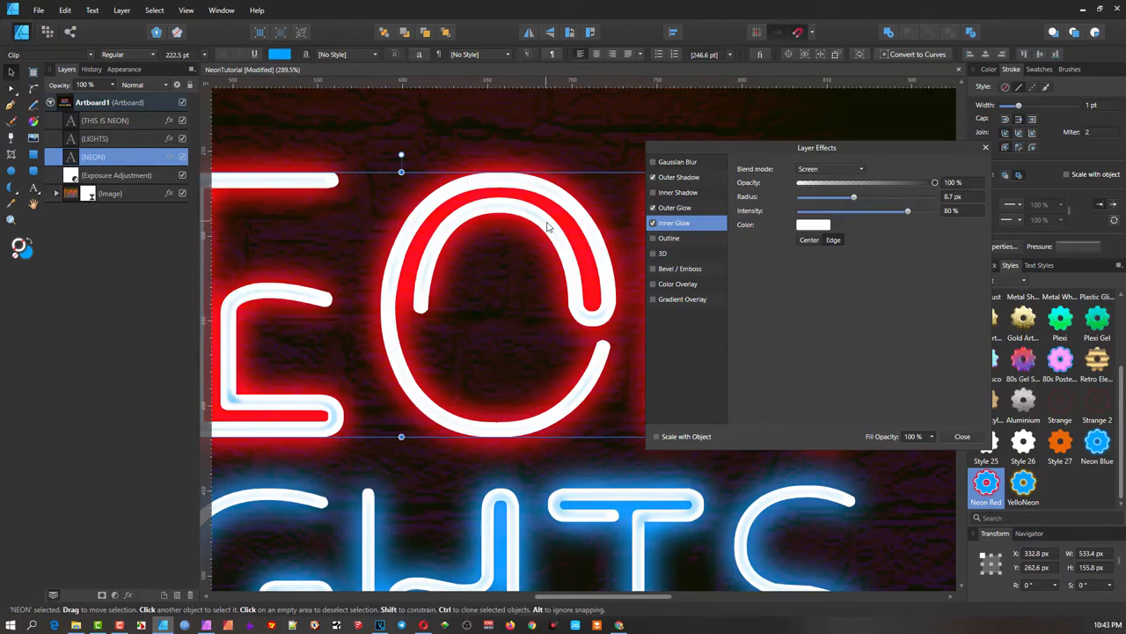
- Make the NEON text fill red using the colour wheel
left_click(987, 69)
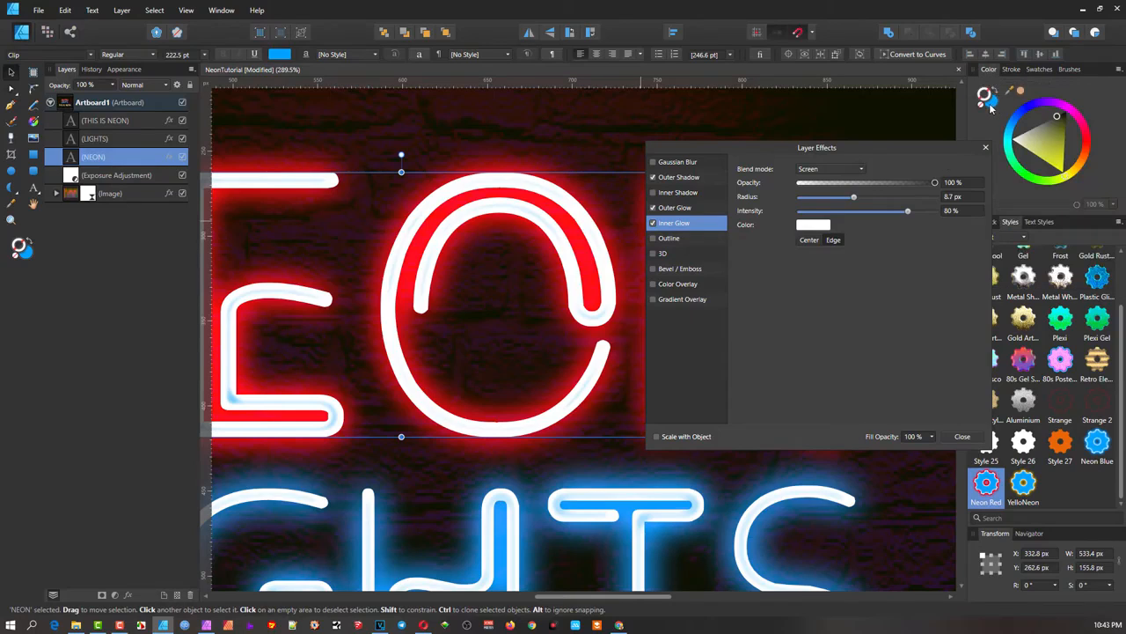
left_click(994, 103)
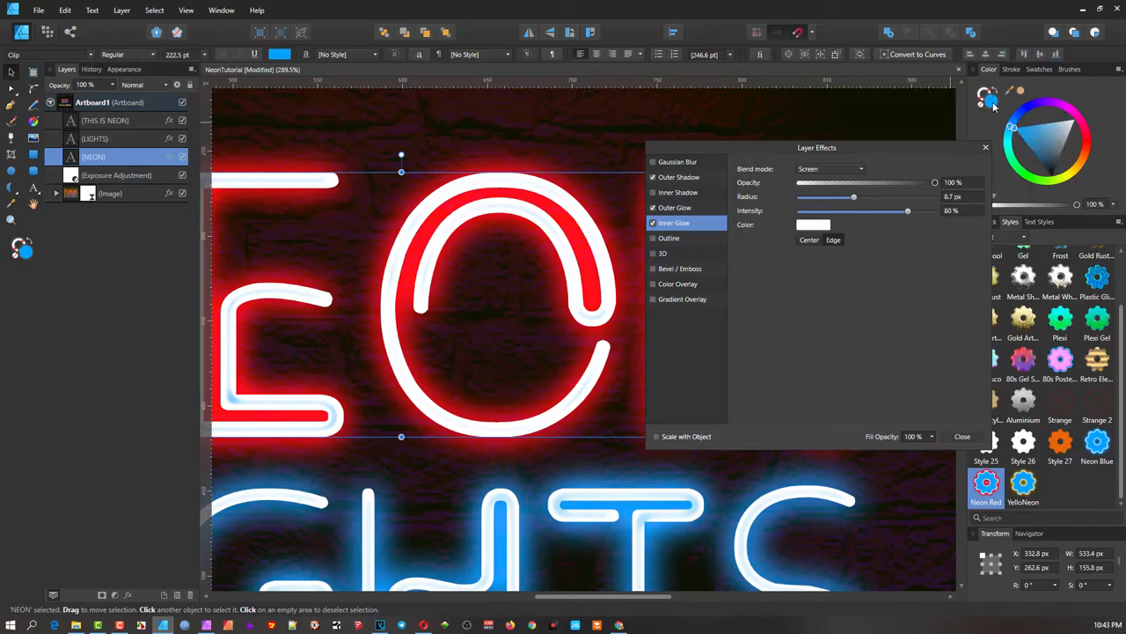
left_click(1088, 146)
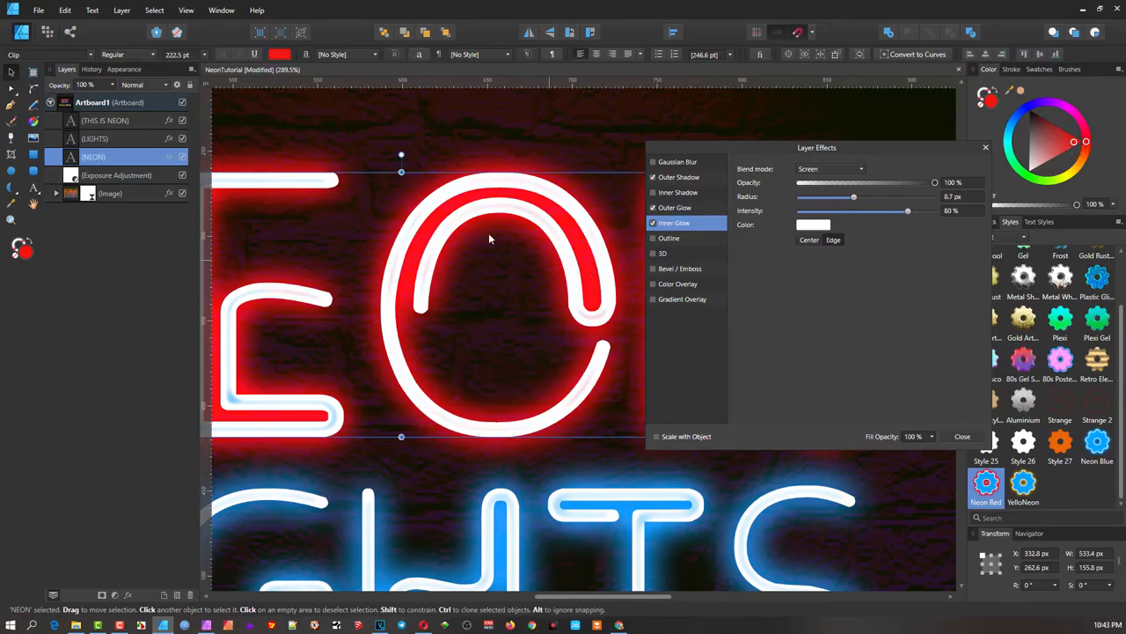
- Set NEON's inner glow radius to 7.4 px and close the Layer Effects dialog
left_click_drag(853, 198, 823, 199)
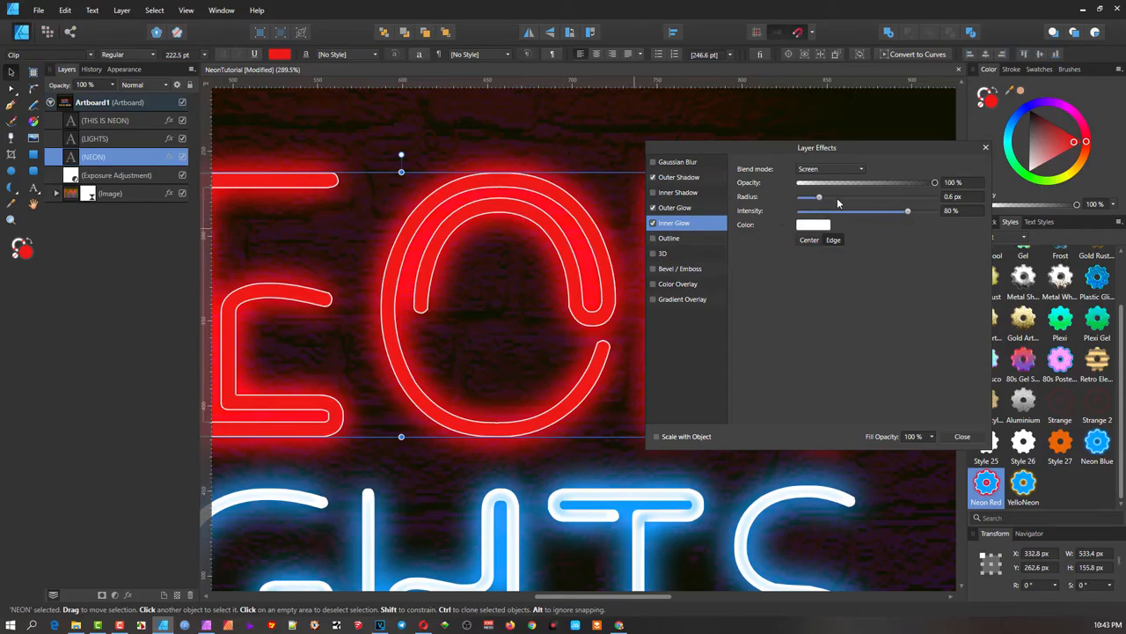
left_click_drag(820, 201, 843, 200)
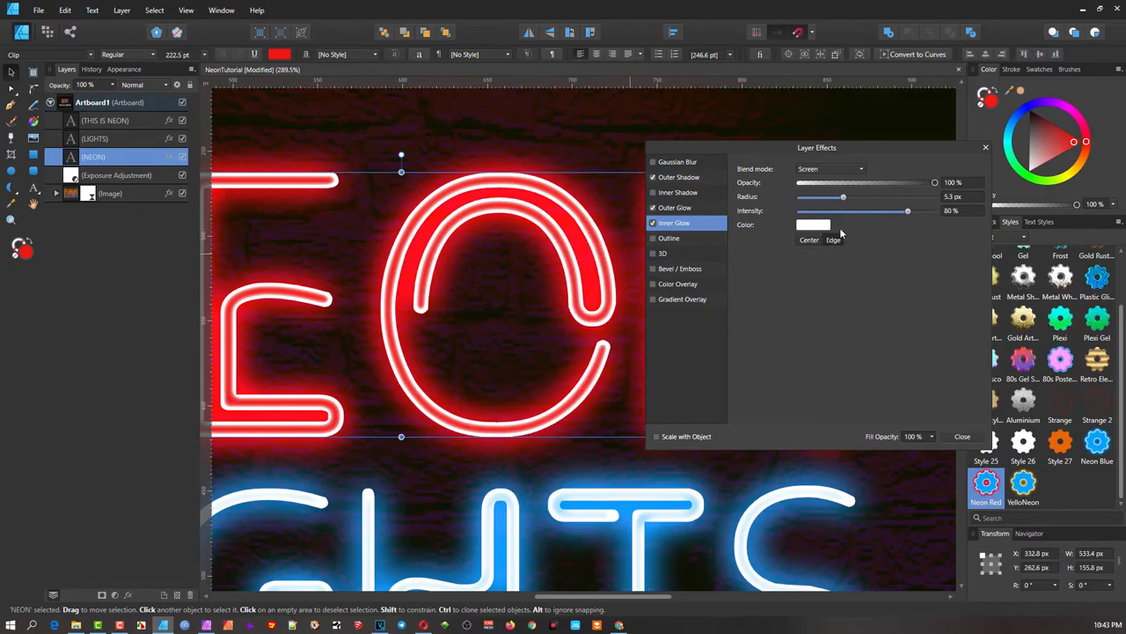
left_click_drag(843, 199, 850, 198)
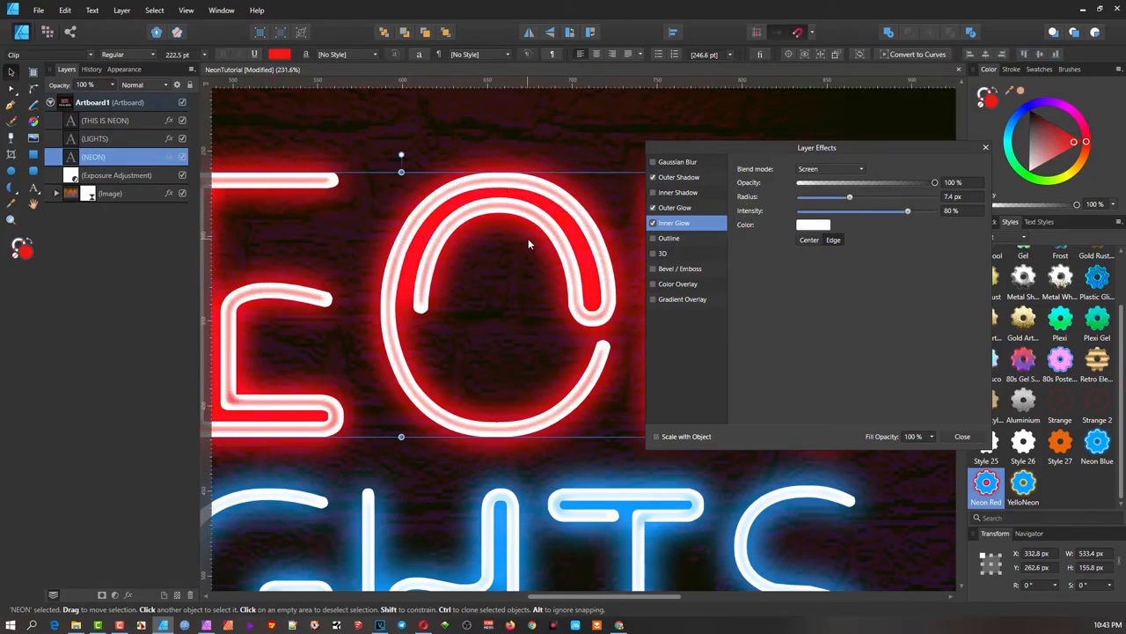
scroll(528, 238, "down", 4)
scroll(520, 231, "up", 2)
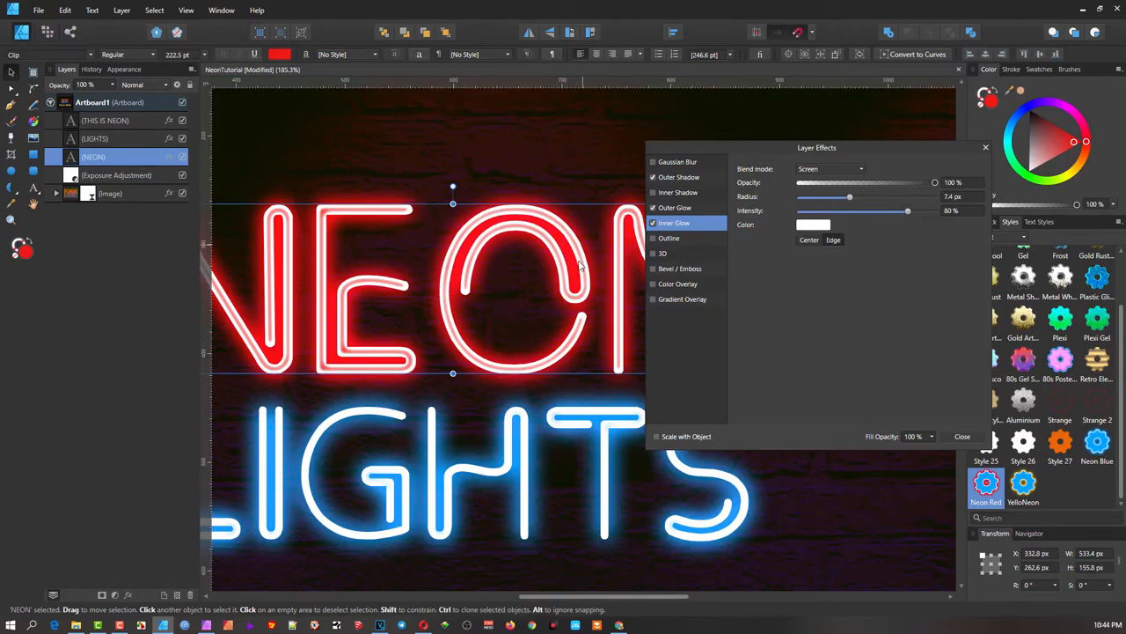
scroll(545, 276, "down", 1, "ctrl")
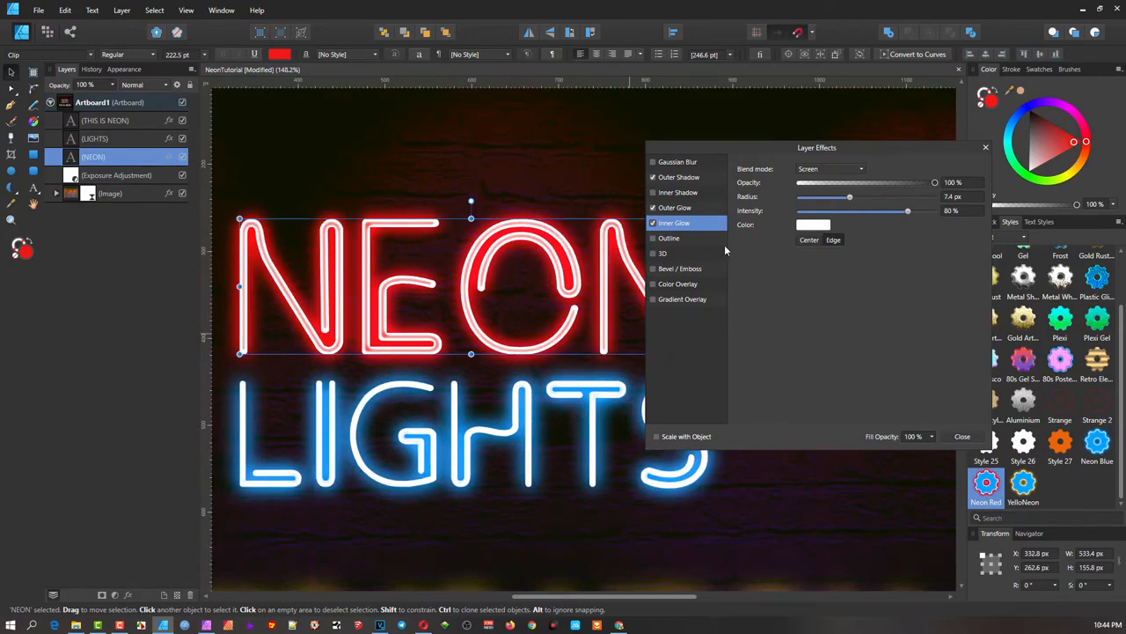
scroll(660, 279, "down", 1, "ctrl")
left_click_drag(521, 260, 383, 245)
left_click(986, 147)
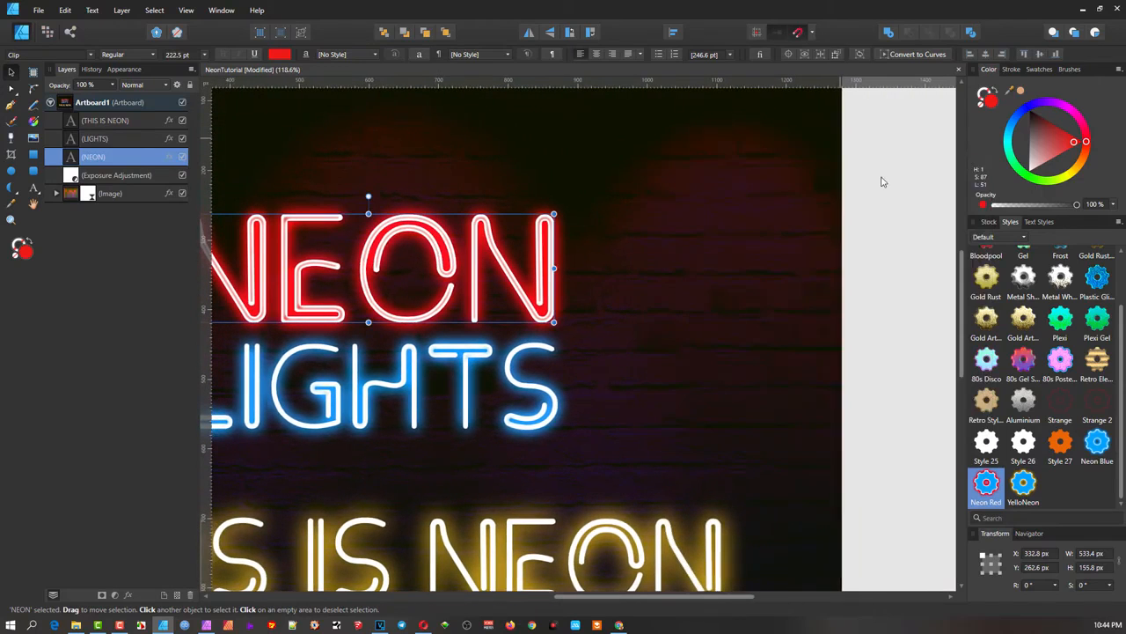
- Deselect NEON and fit the whole artboard with all the neon text in view
left_click(668, 205)
key("ctrl+0")
left_click_drag(469, 240, 432, 257)
scroll(566, 329, "up", 2)
left_click_drag(646, 332, 894, 346)
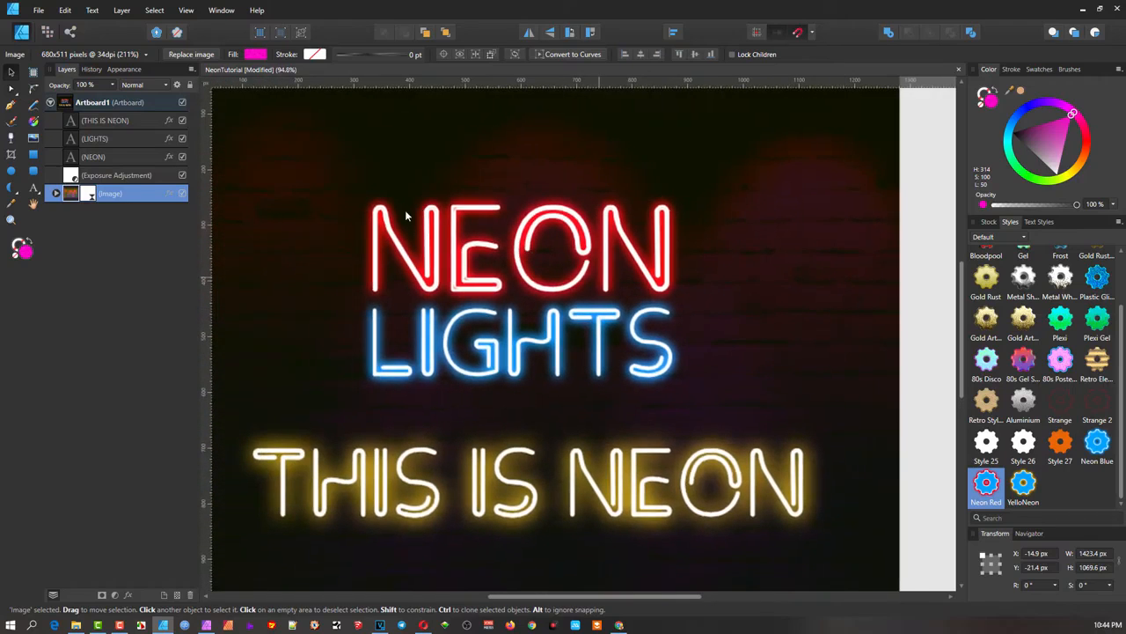
- Move NEON and LIGHTS together to the wall's left edge, then deselect them
left_click(469, 274)
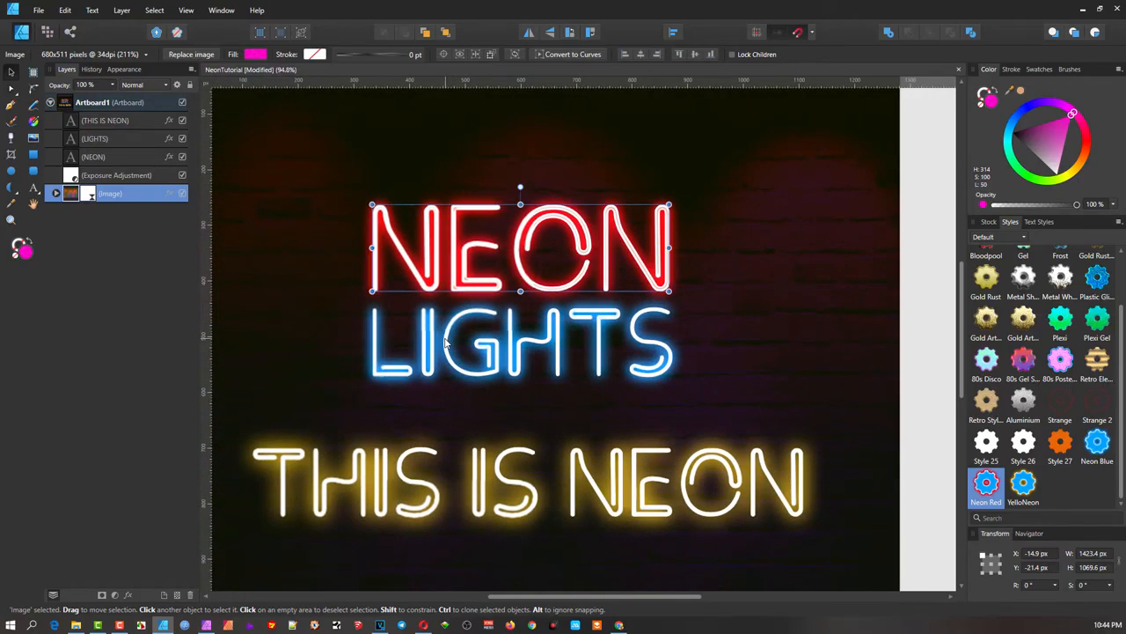
left_click(475, 325, "shift")
left_click_drag(475, 325, 295, 318)
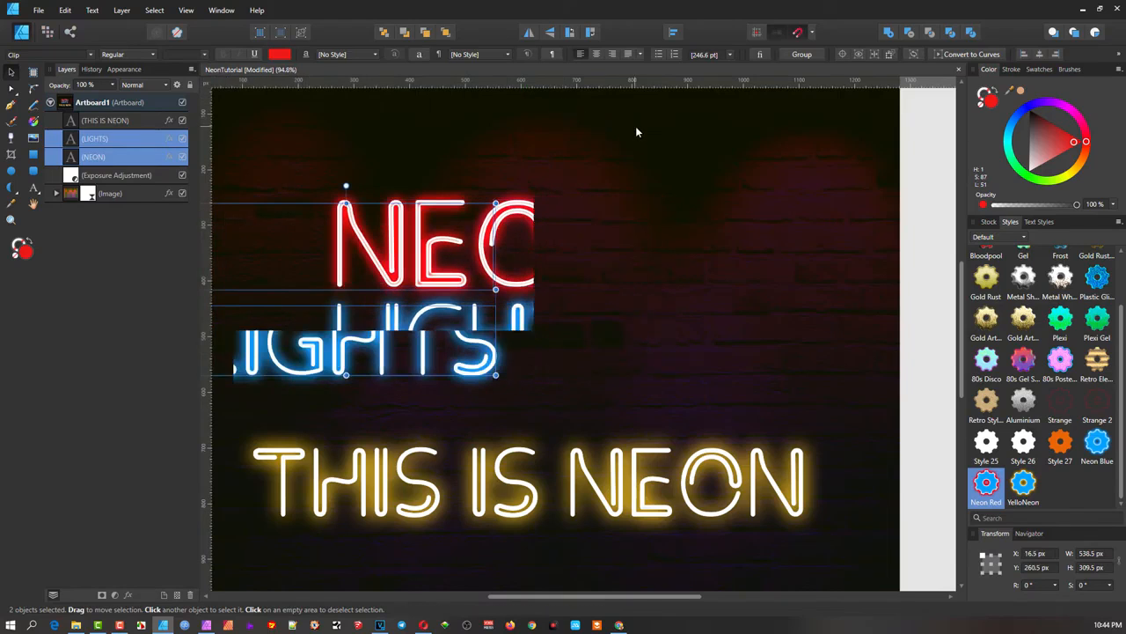
left_click(535, 152)
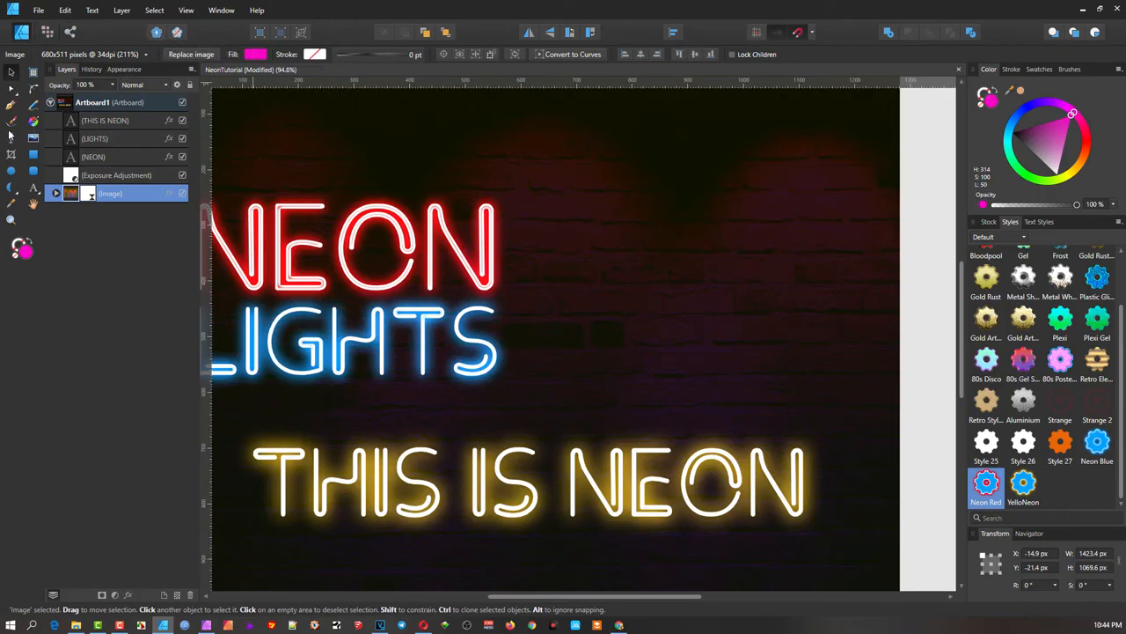
- Create artistic text 'SHAKE' at the upper right of the wall and enlarge it
left_click(33, 189)
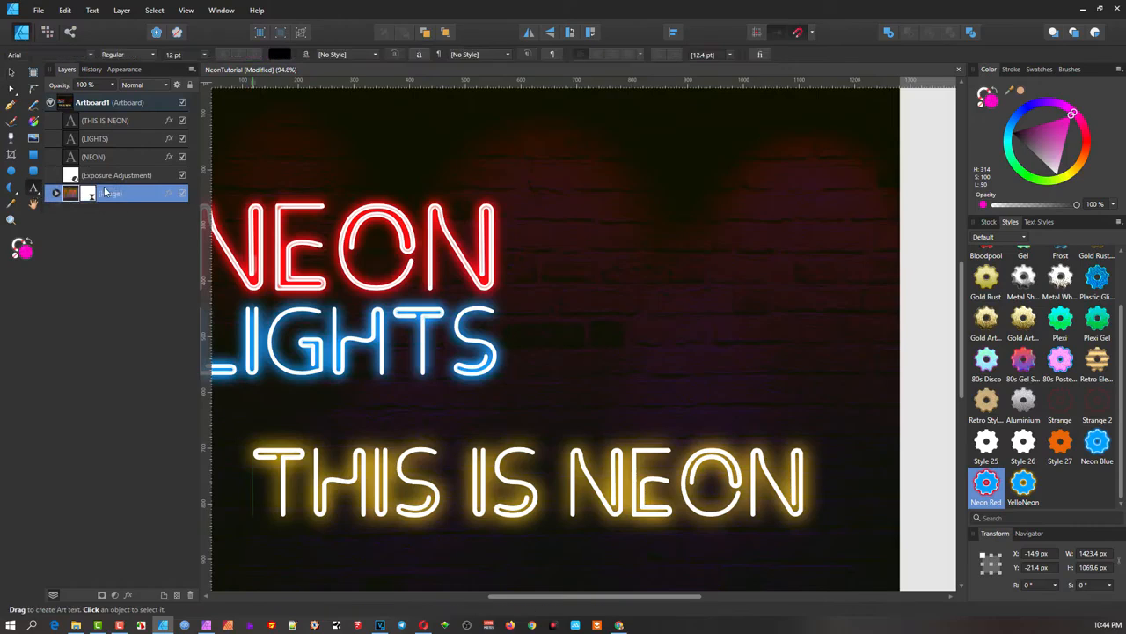
left_click_drag(599, 155, 623, 213)
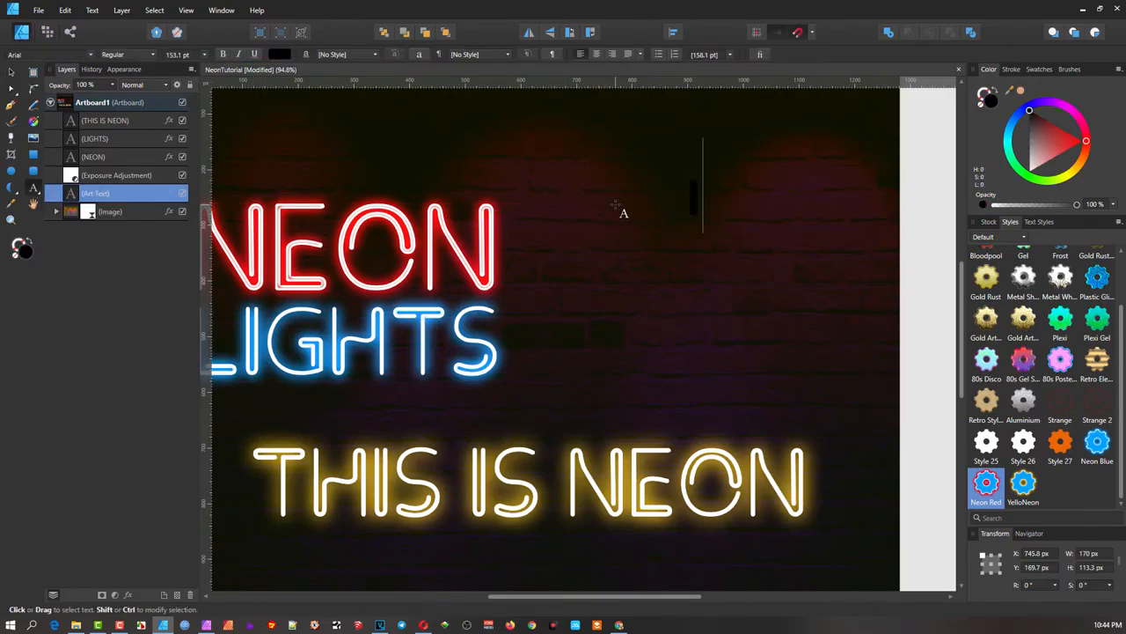
type("SHAKE")
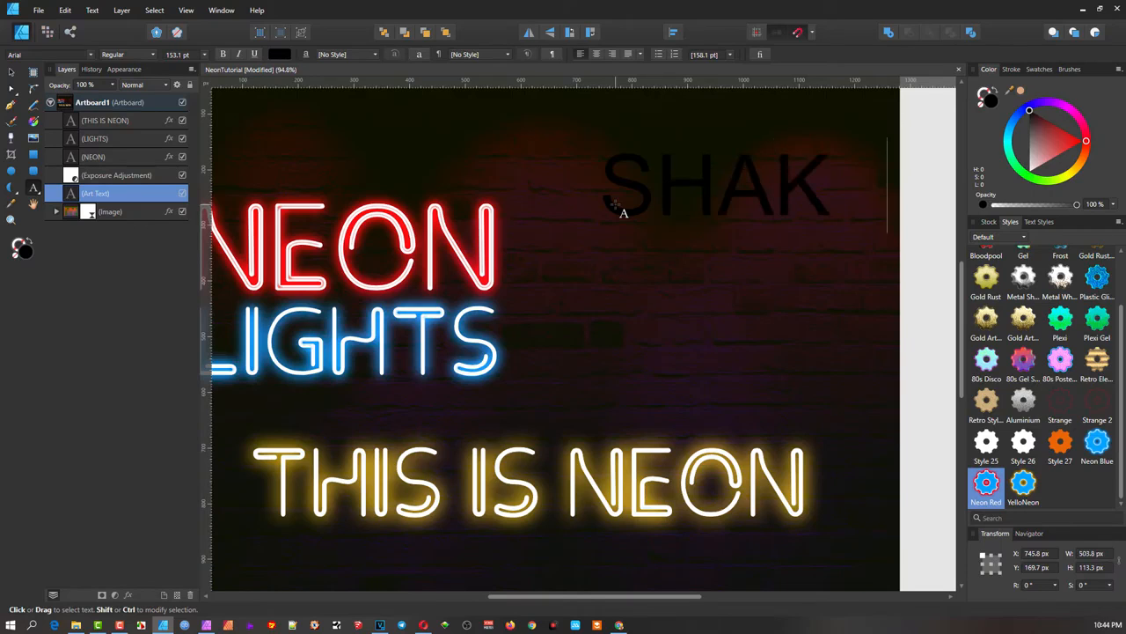
key("Escape")
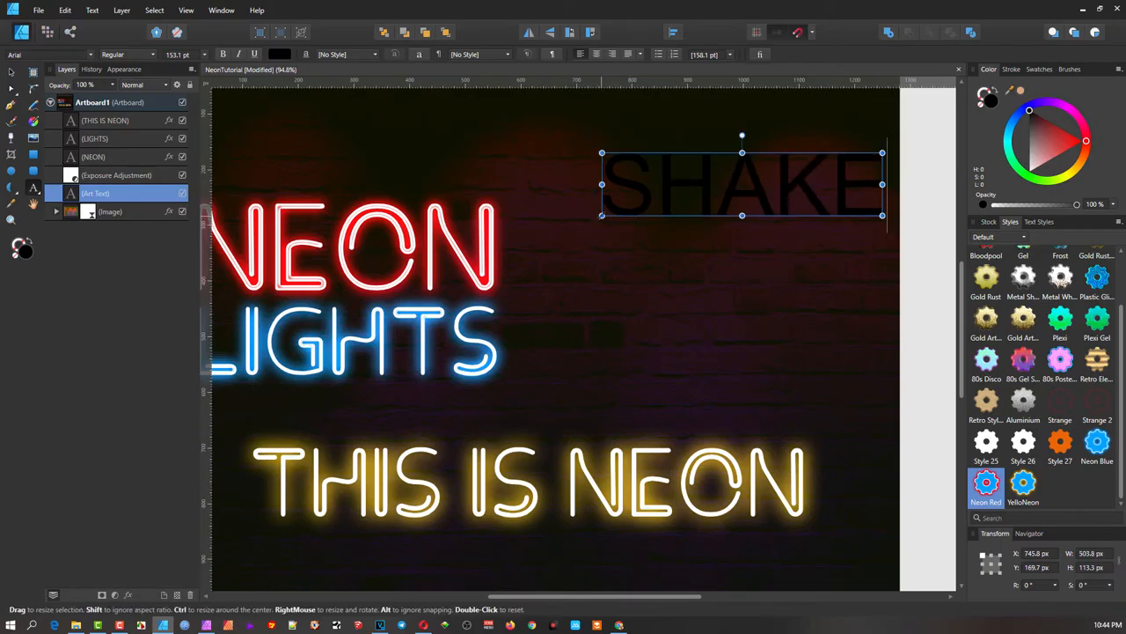
left_click_drag(602, 215, 552, 226)
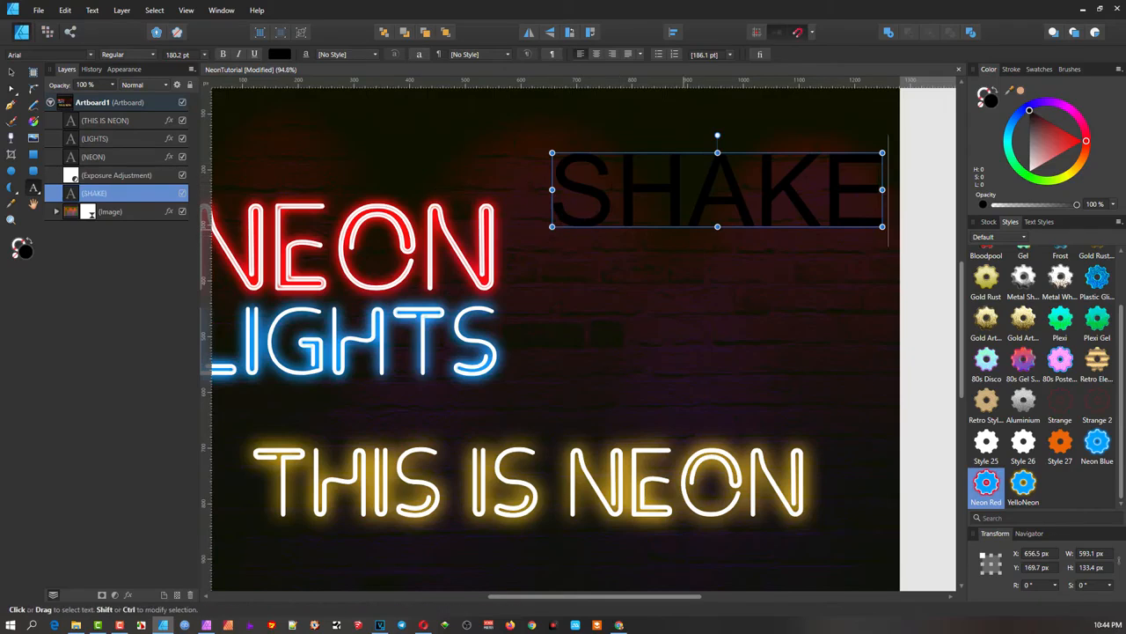
- Apply the Clip font to the SHAKE letters
key("ctrl+a")
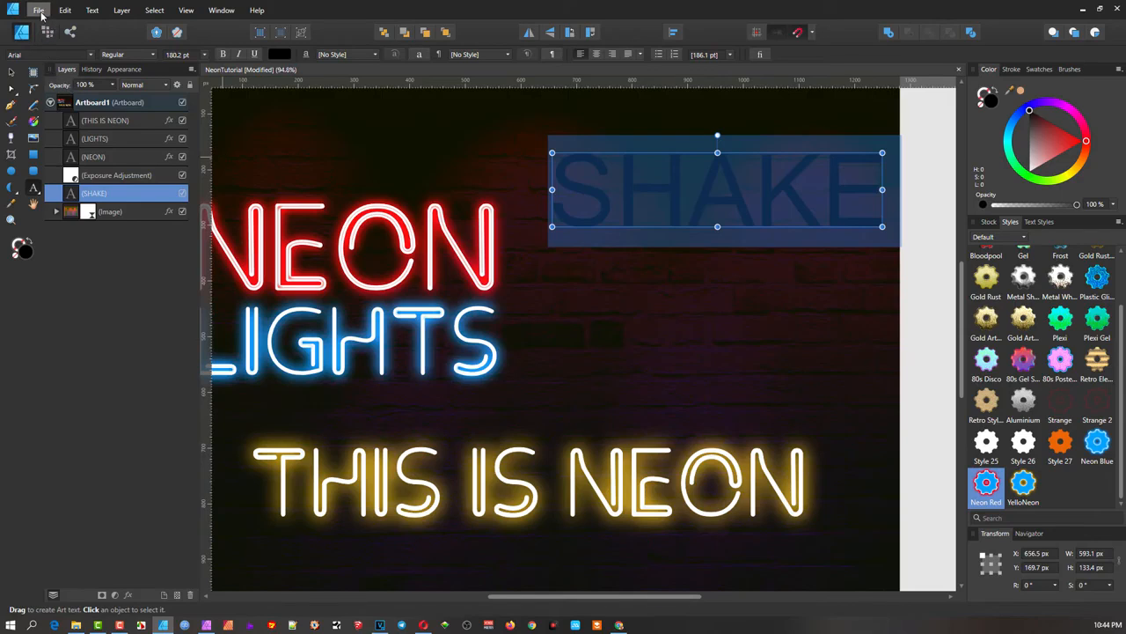
left_click(51, 54)
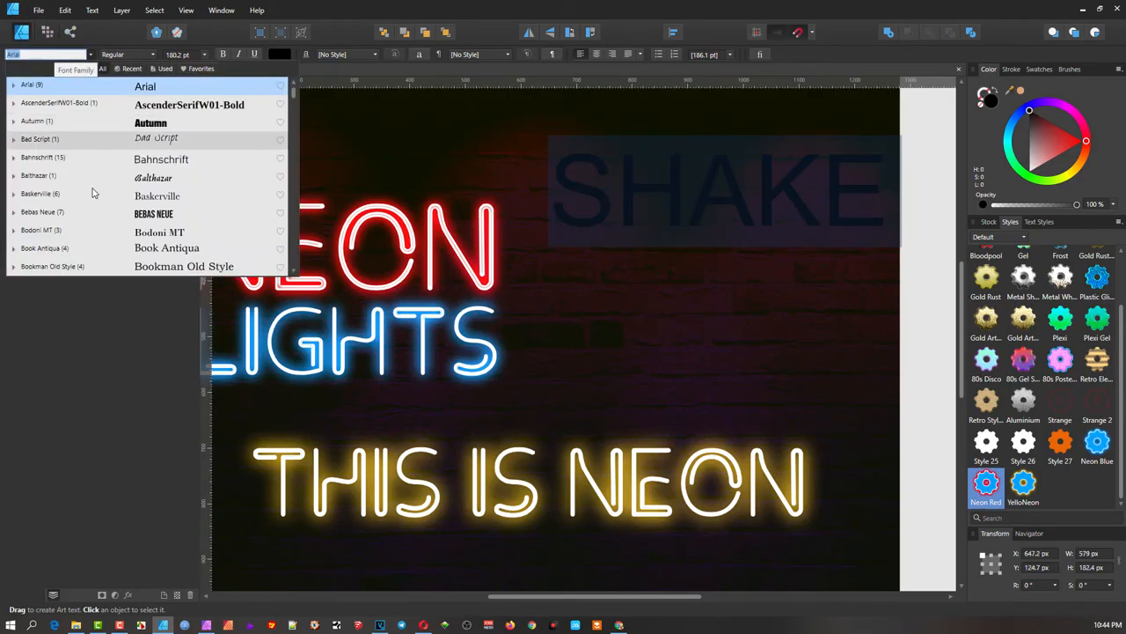
scroll(93, 190, "down", 3)
scroll(90, 190, "down", 5)
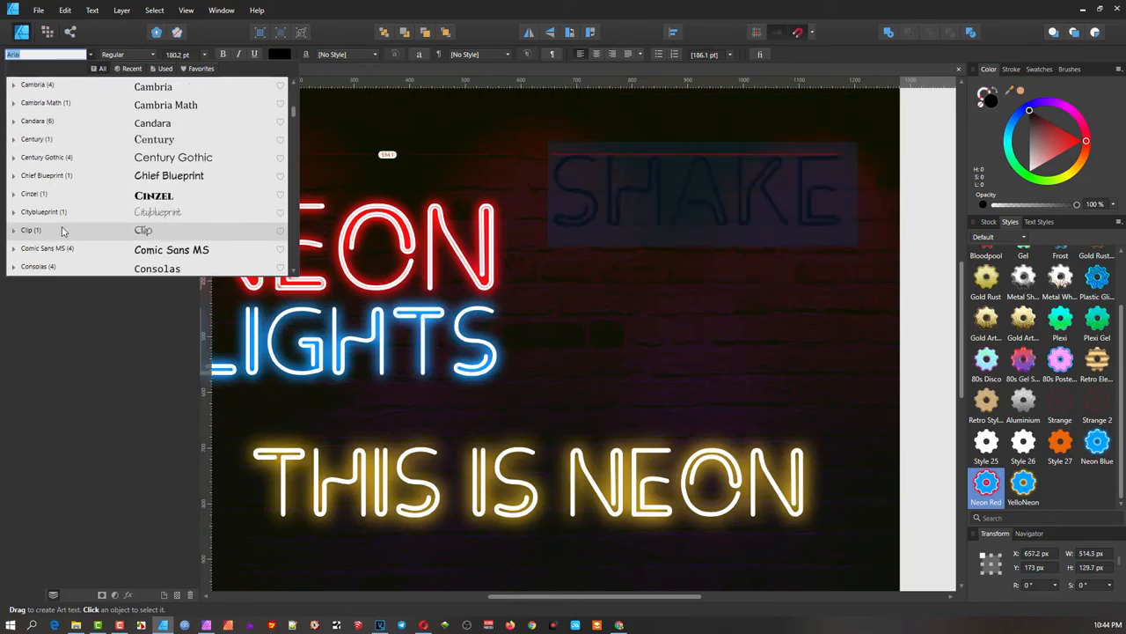
left_click(62, 231)
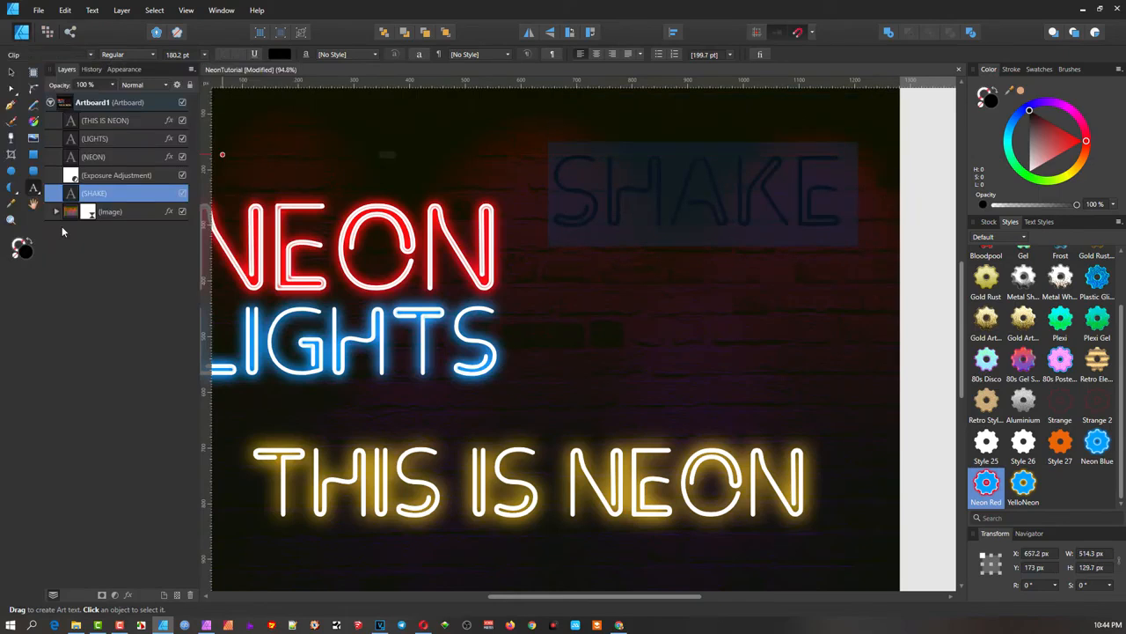
left_click(622, 279)
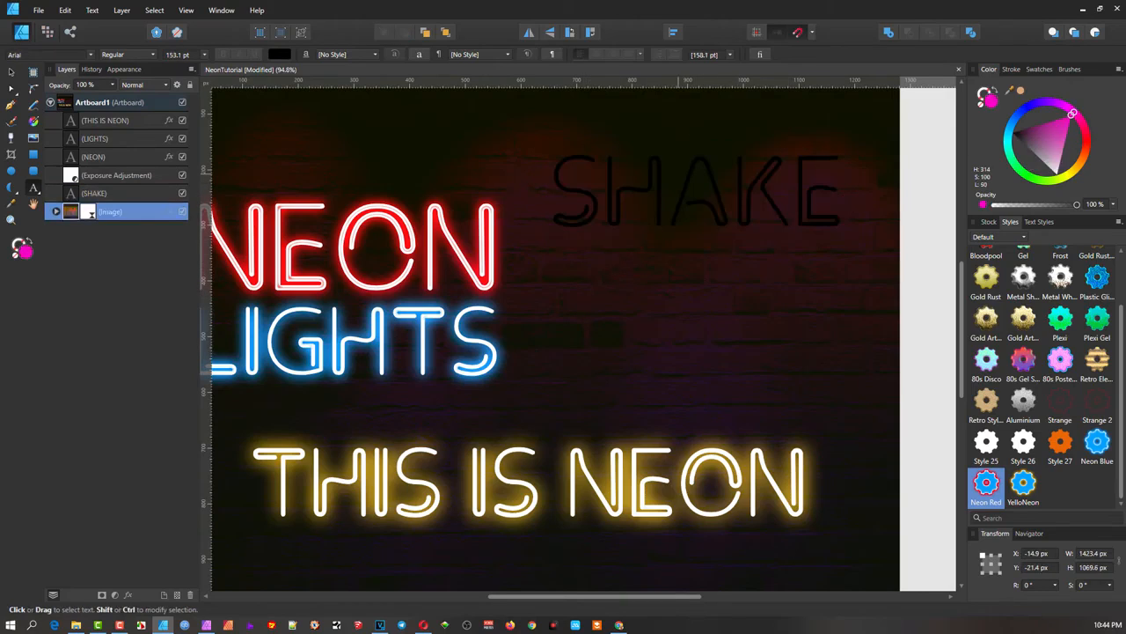
- Select all the SHAKE letters and colour them blue
left_click(691, 176)
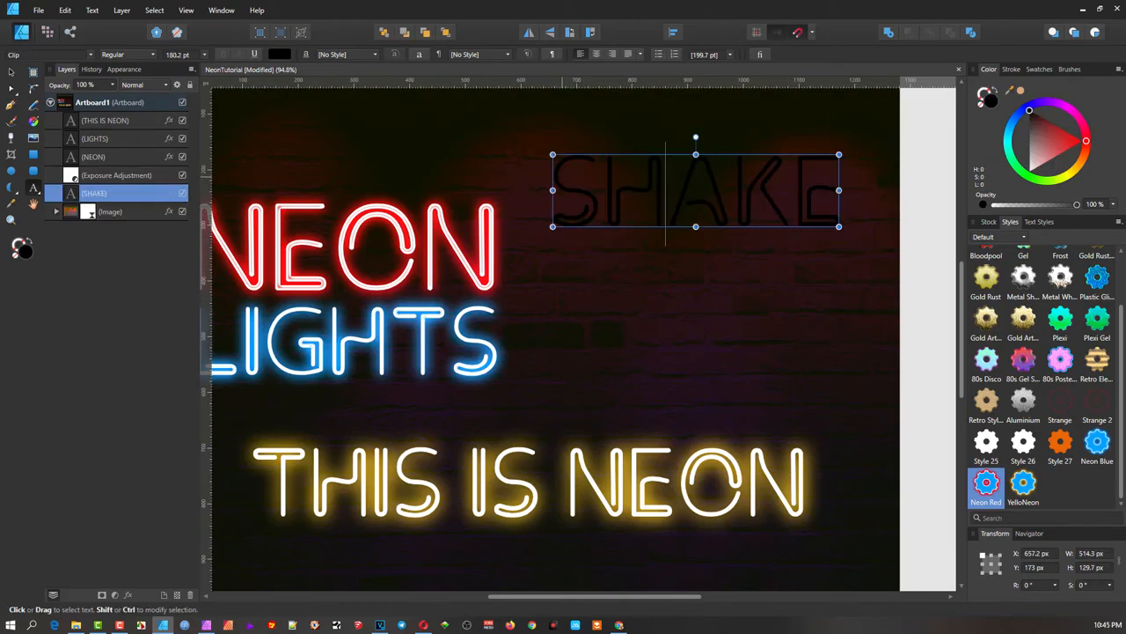
left_click_drag(554, 189, 841, 189)
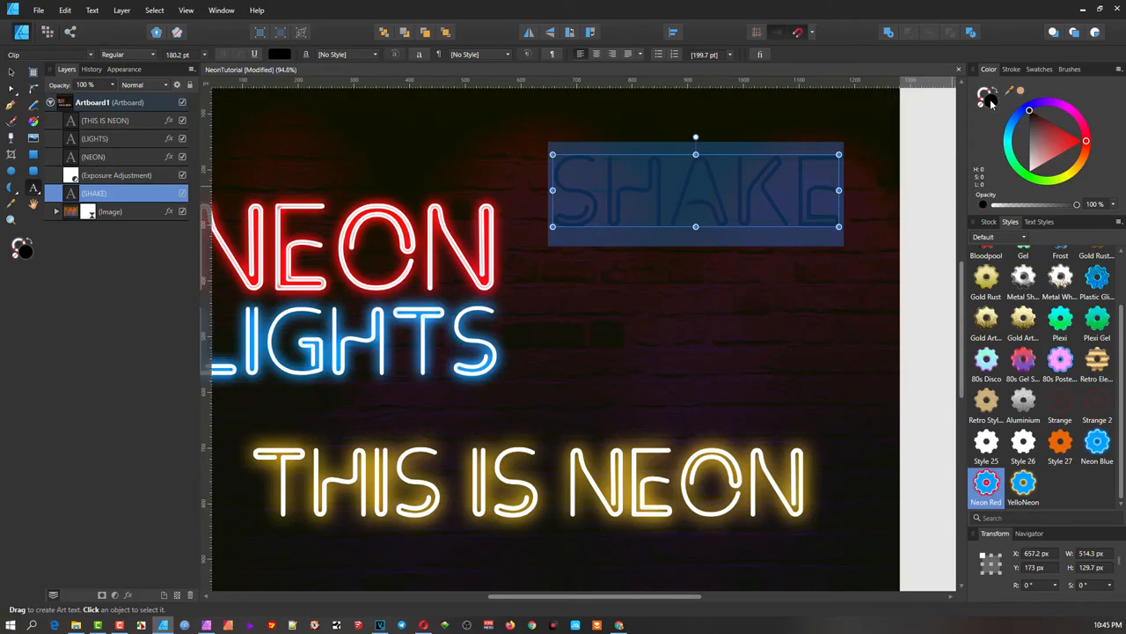
left_click_drag(1022, 126, 1026, 117)
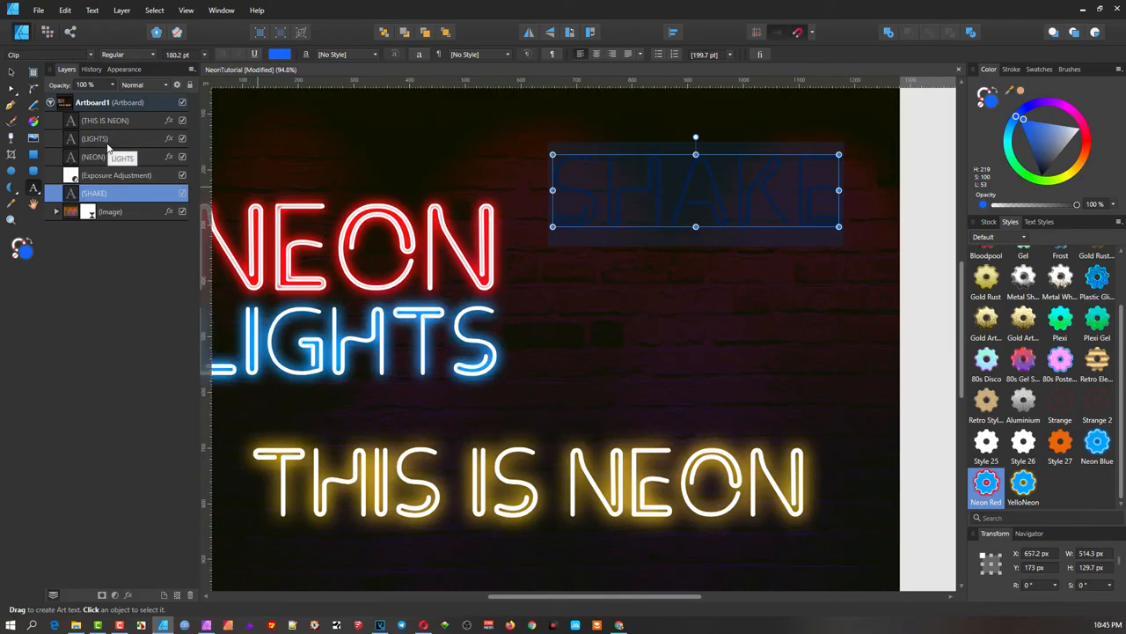
- Bring SHAKE to the front of the layer stack, then reselect its layer and zoom in
left_click(447, 33)
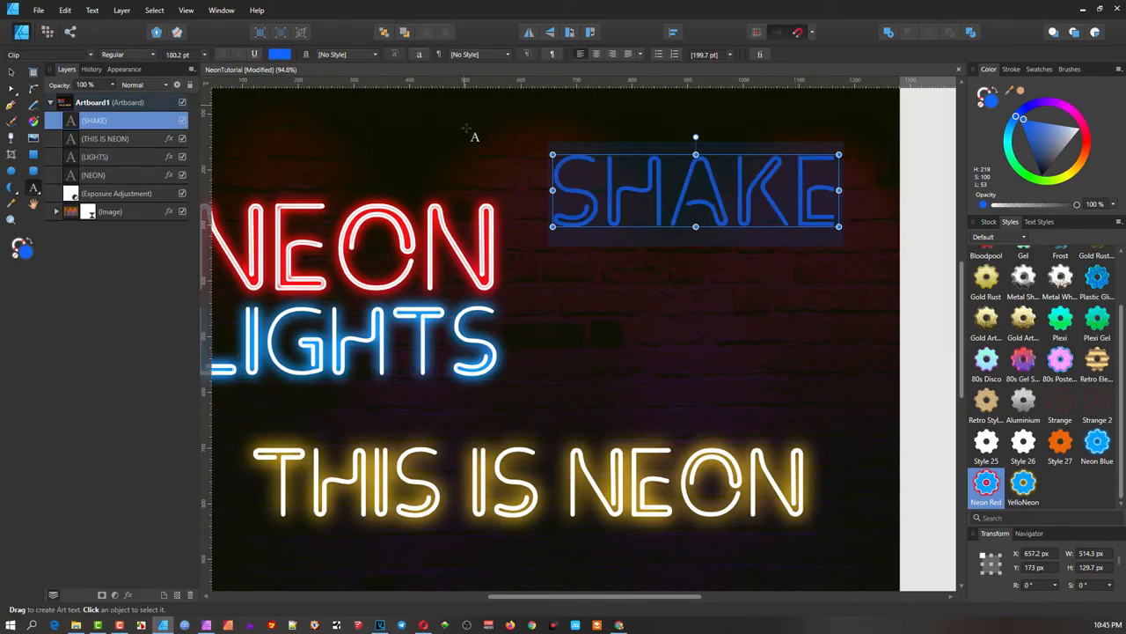
left_click(510, 159)
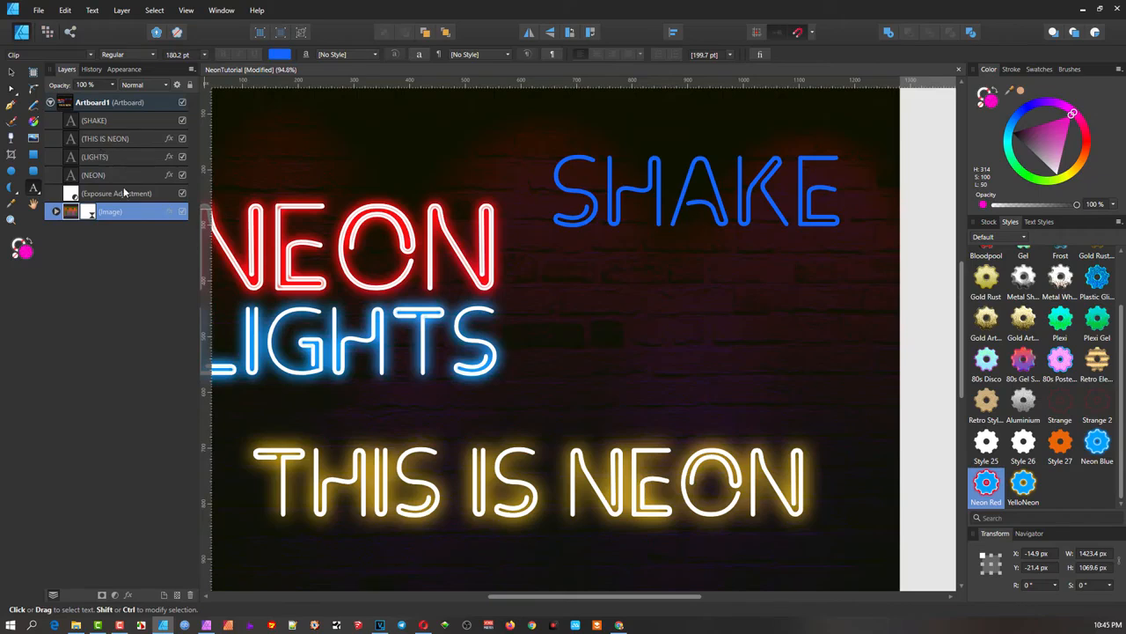
left_click(107, 120)
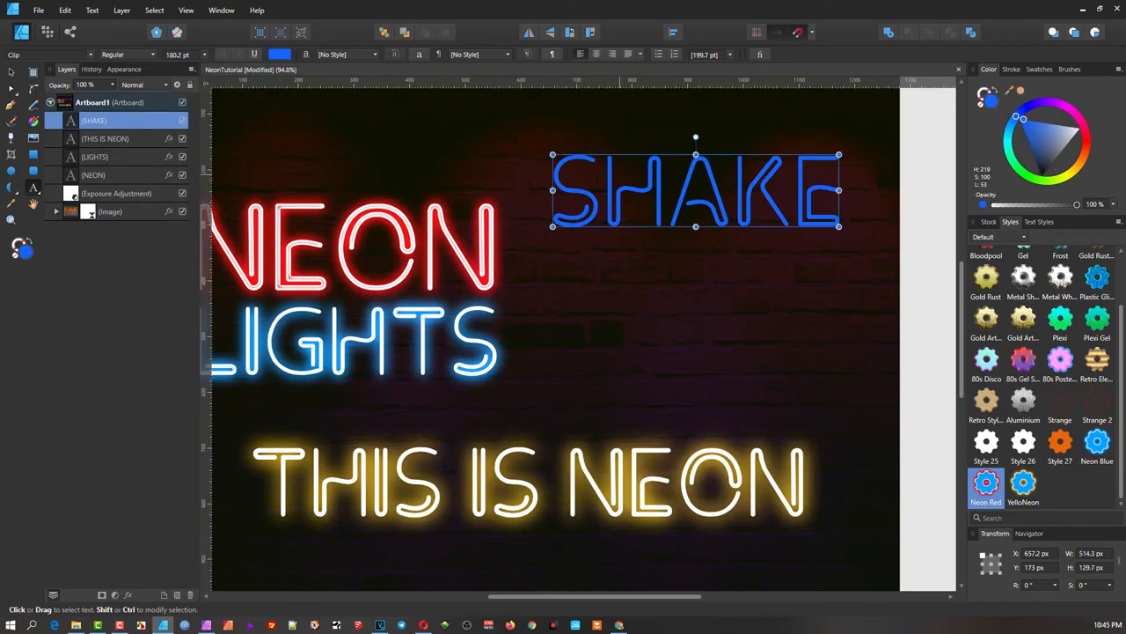
scroll(609, 200, "up", 2, "ctrl")
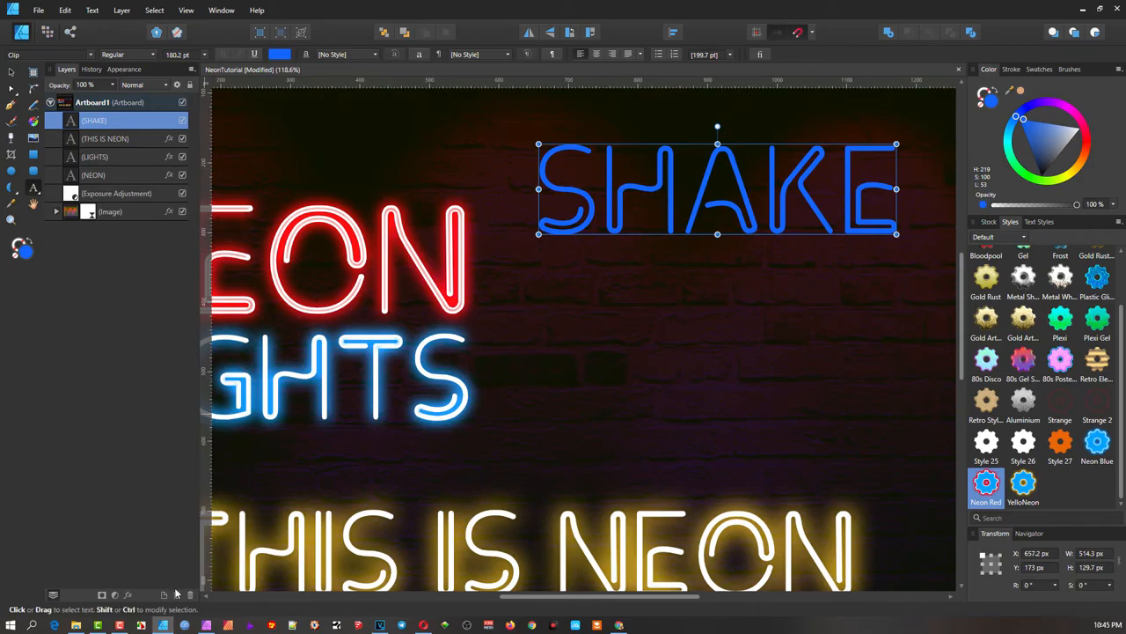
- Give SHAKE an outer shadow (8.1 px radius, 8.7 px offset, 35% intensity) and enable Inner Glow
left_click(129, 598)
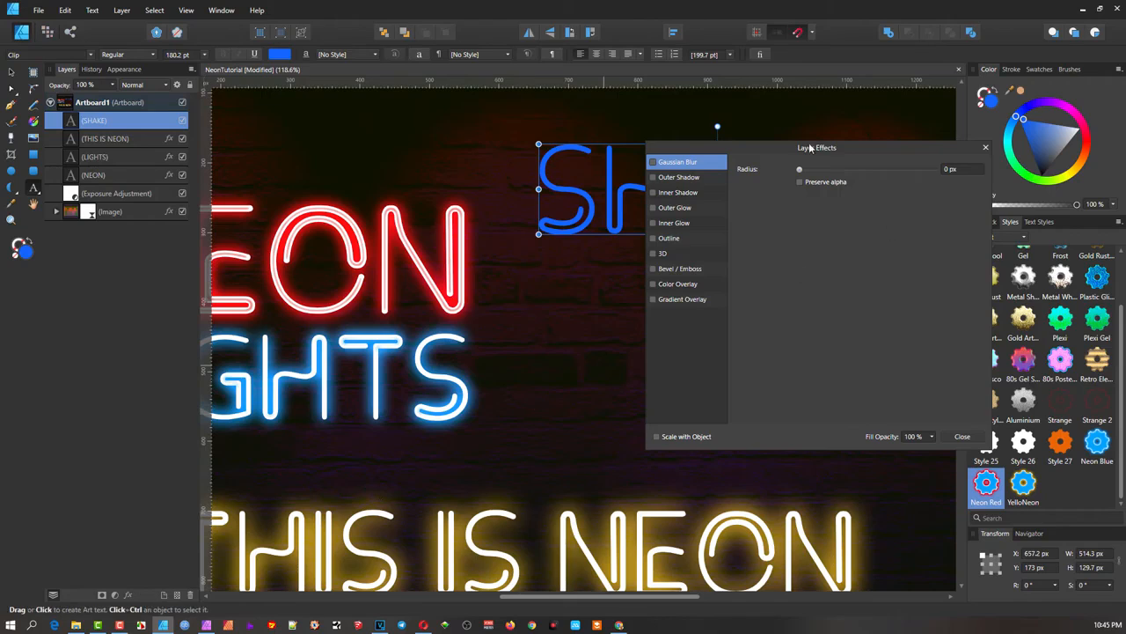
left_click_drag(808, 147, 858, 276)
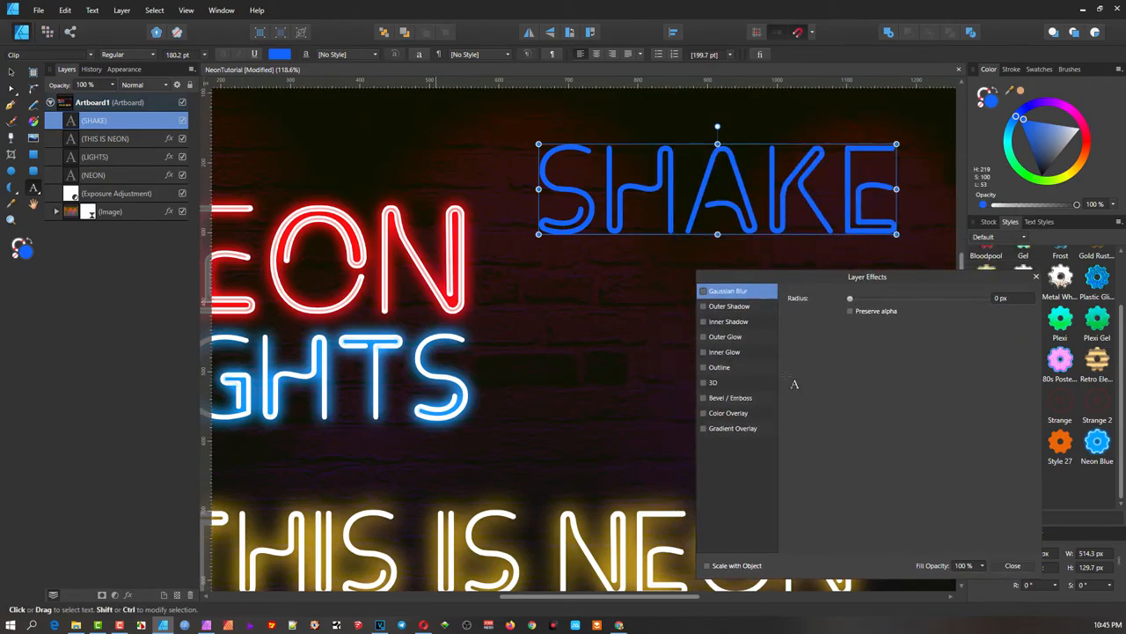
left_click(736, 308)
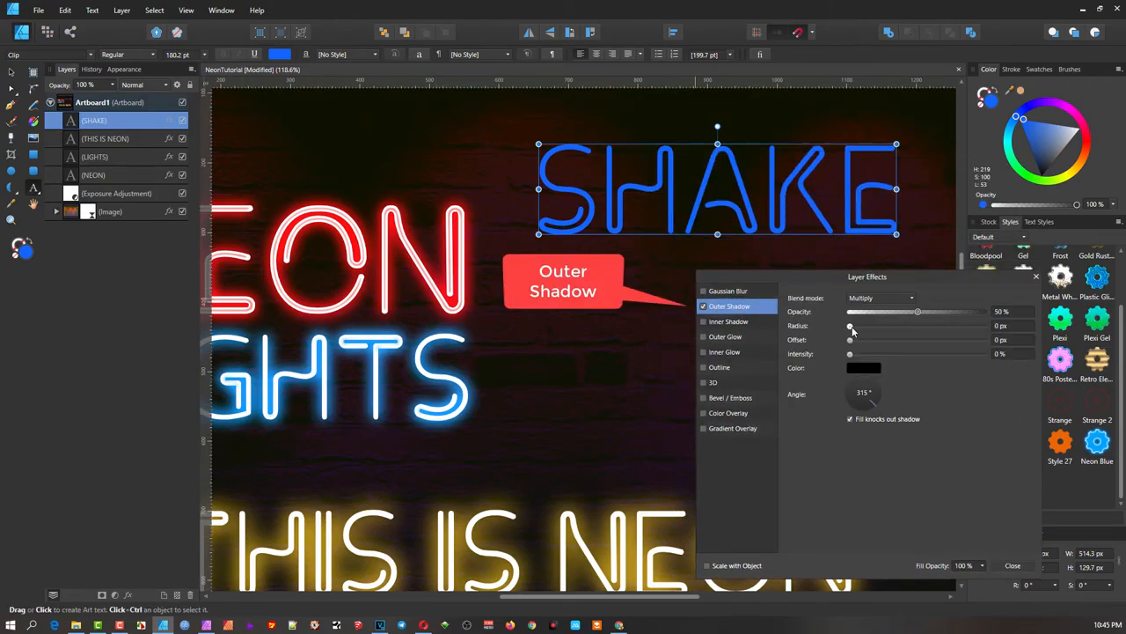
left_click_drag(852, 330, 897, 354)
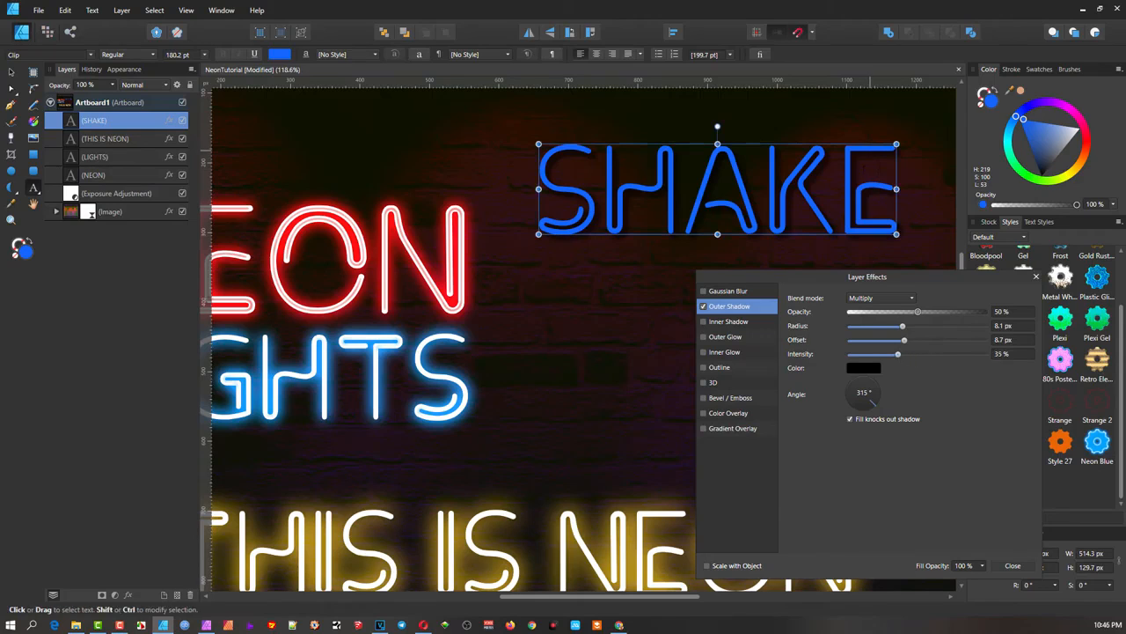
left_click(724, 354)
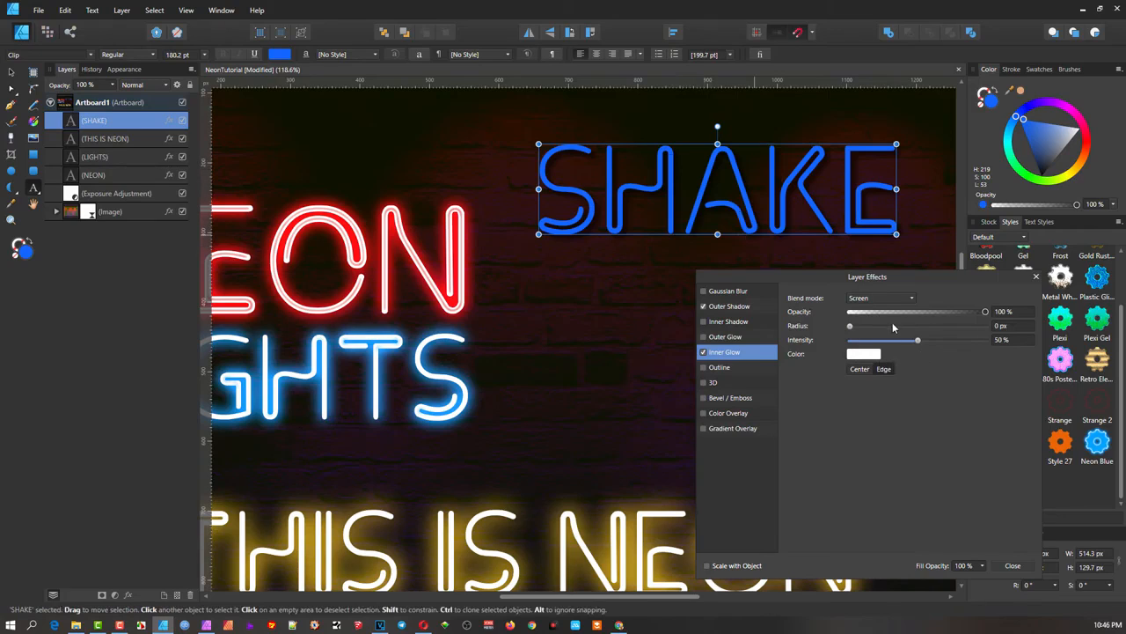
- Settle SHAKE's white inner glow radius at 9.3 px with 50% intensity, then zoom out
left_click_drag(850, 327, 894, 327)
scroll(680, 193, "up", 3)
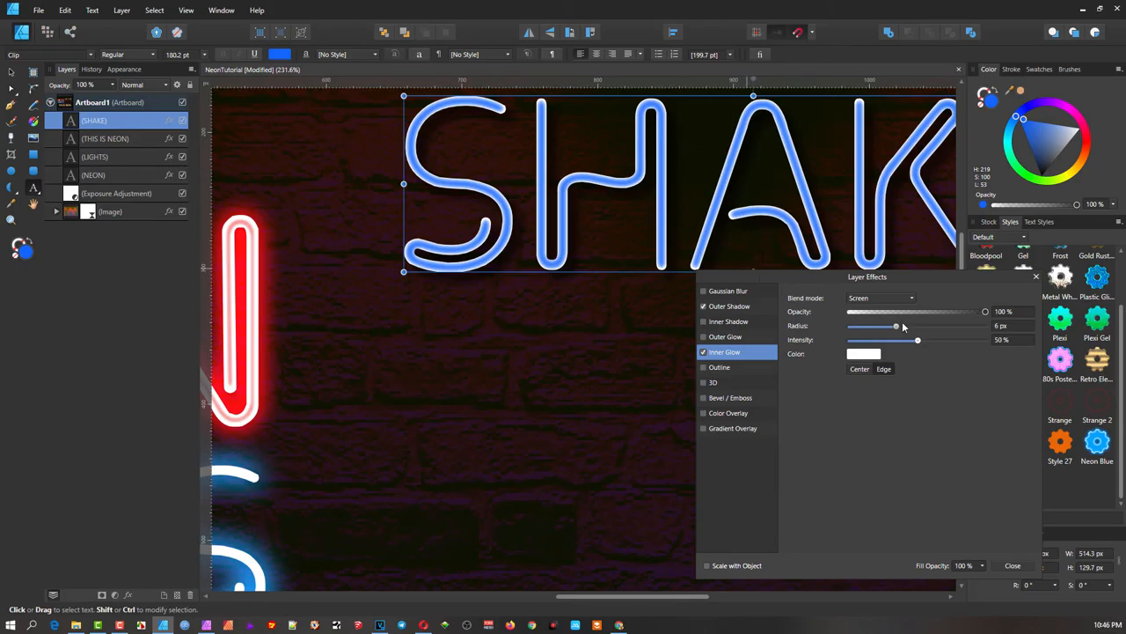
left_click_drag(898, 327, 931, 328)
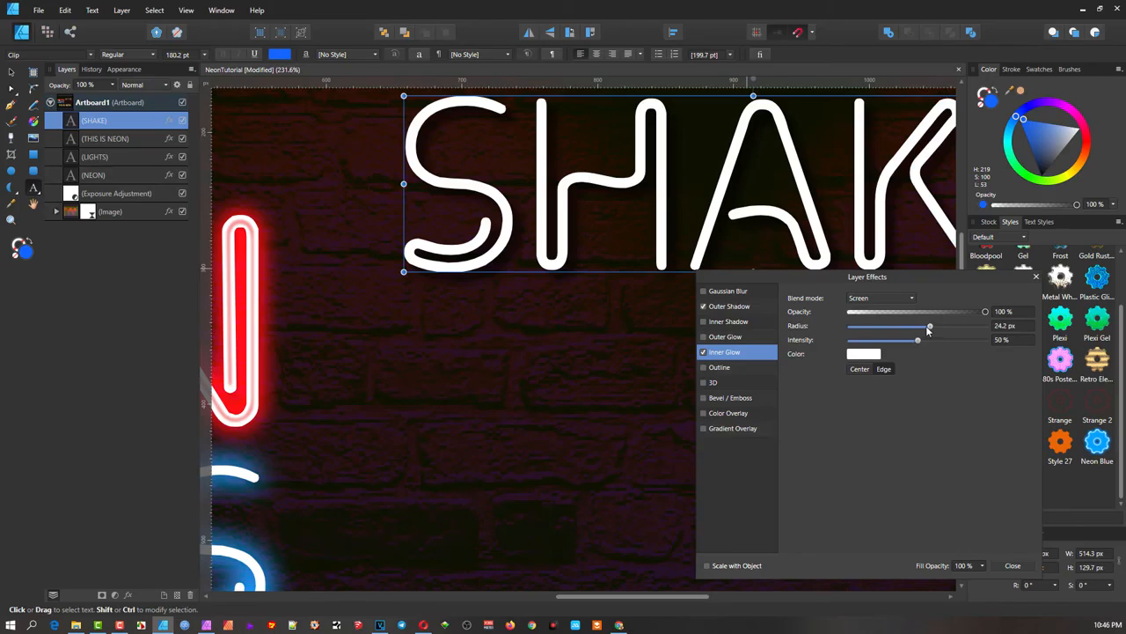
left_click_drag(930, 329, 905, 331)
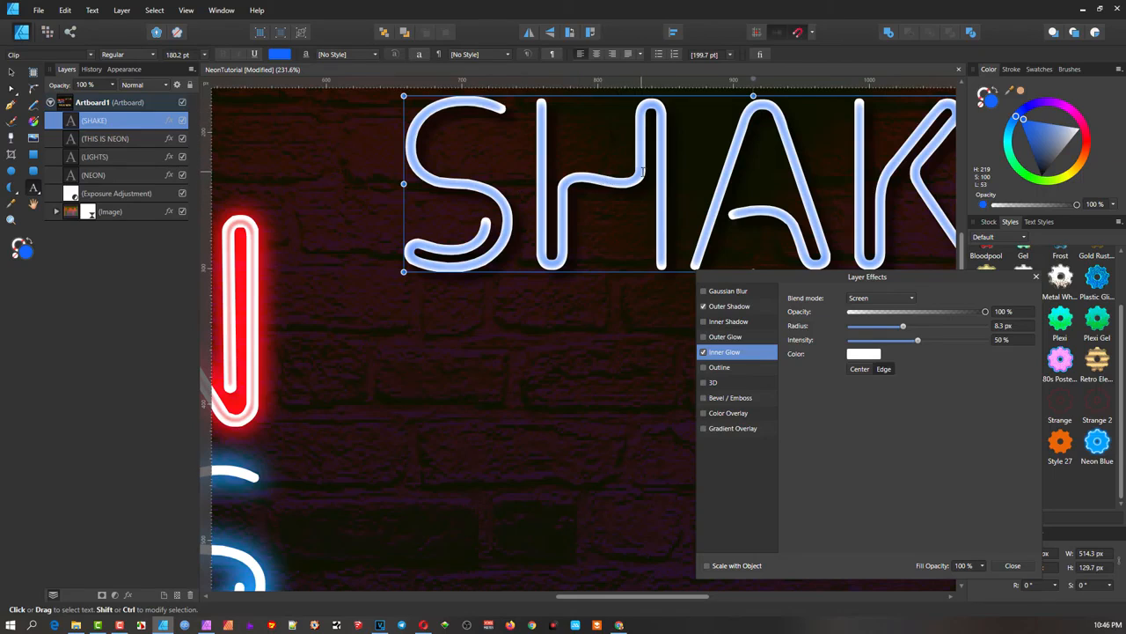
left_click_drag(903, 327, 906, 328)
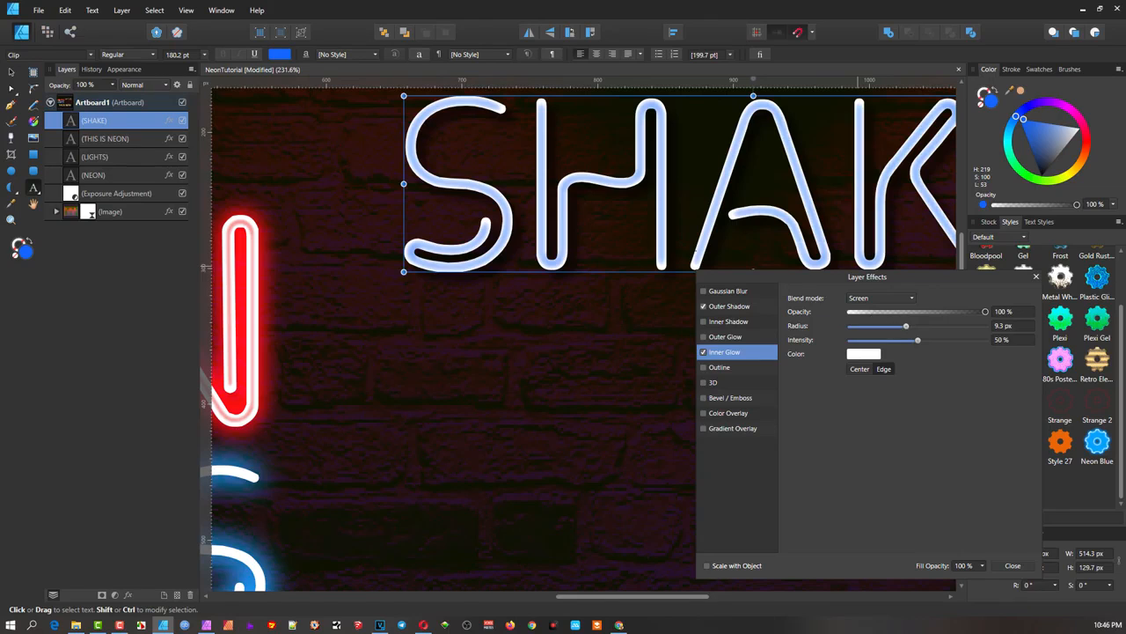
scroll(685, 228, "down", 2)
left_click_drag(686, 226, 624, 206)
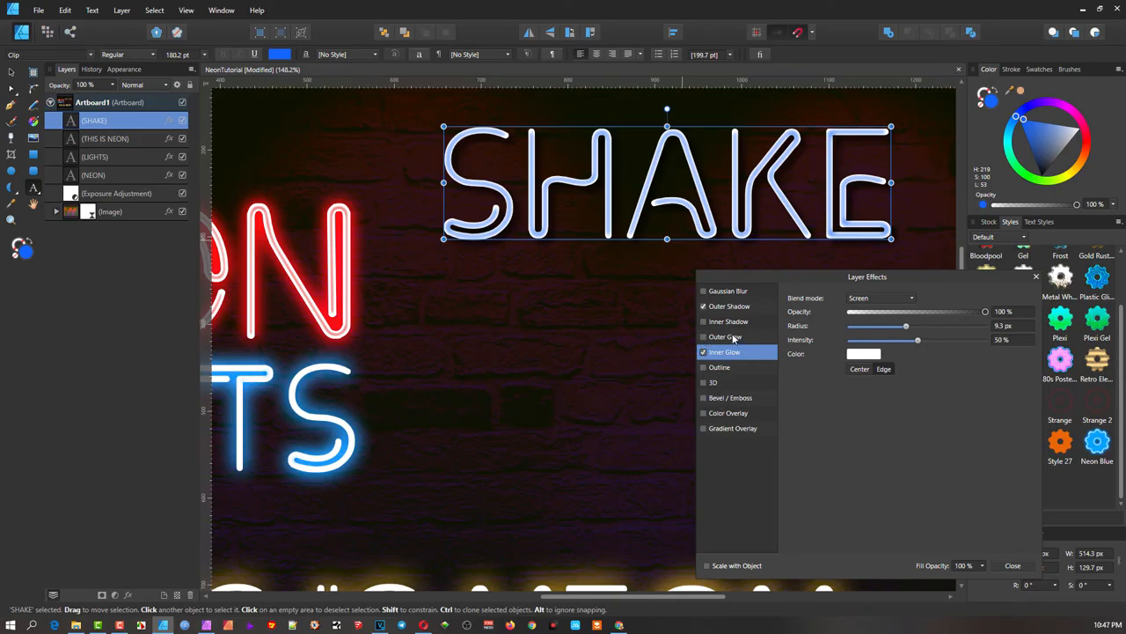
- Give SHAKE a blue outer glow with 15.4 px radius at 65% intensity
left_click(706, 339)
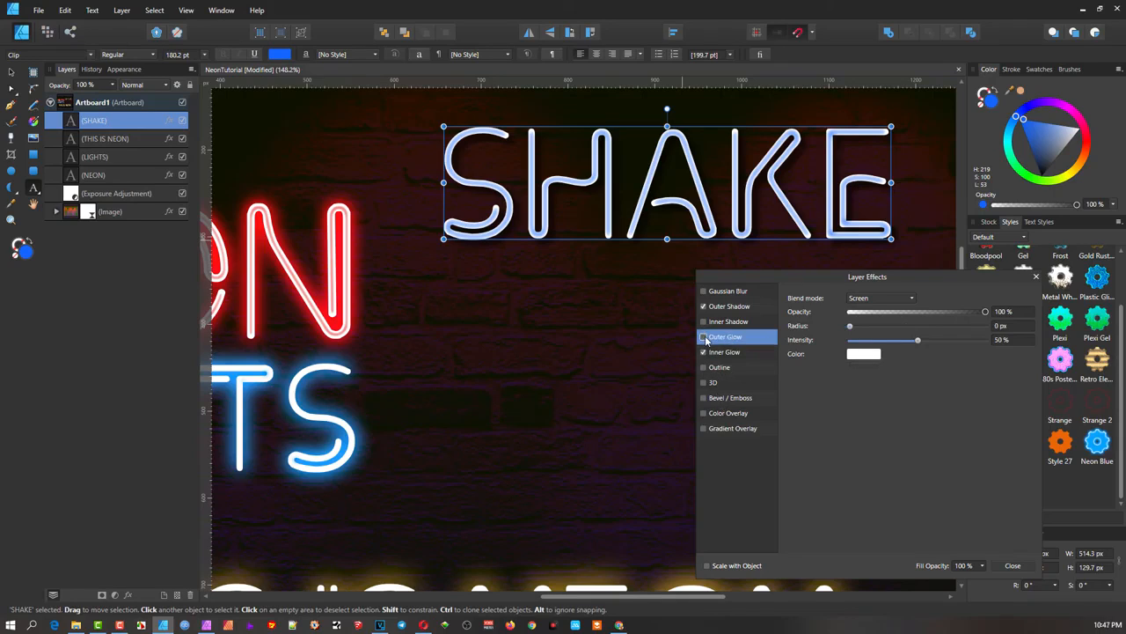
left_click(871, 355)
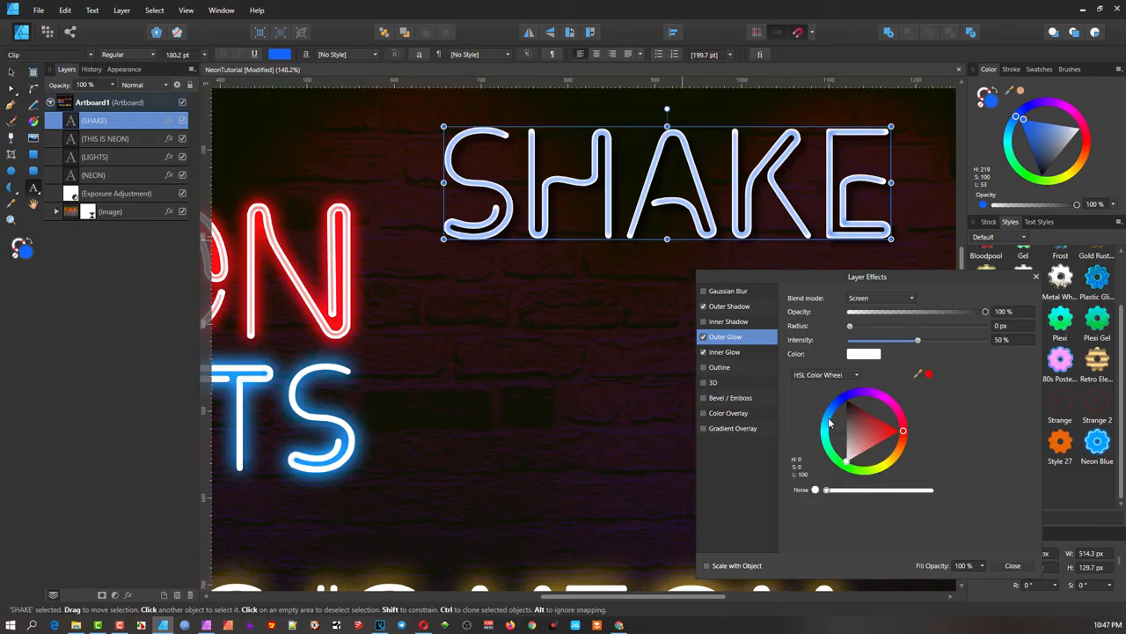
mouse_move(829, 420)
left_mouse_down()
mouse_move(831, 407)
mouse_move(847, 415)
left_mouse_up()
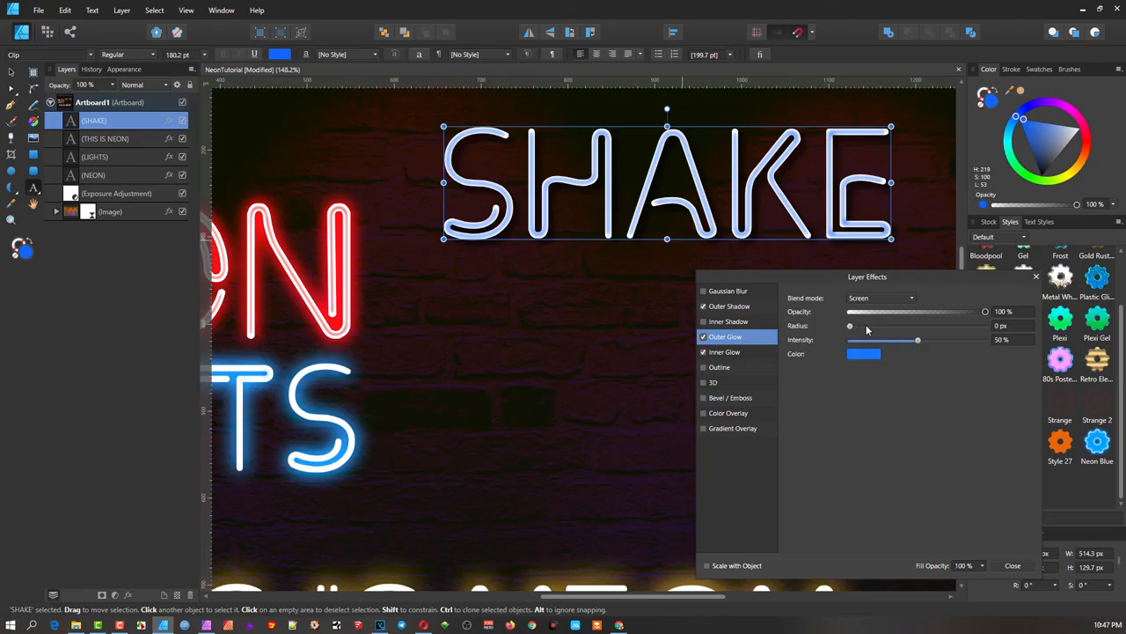
left_click_drag(851, 327, 916, 328)
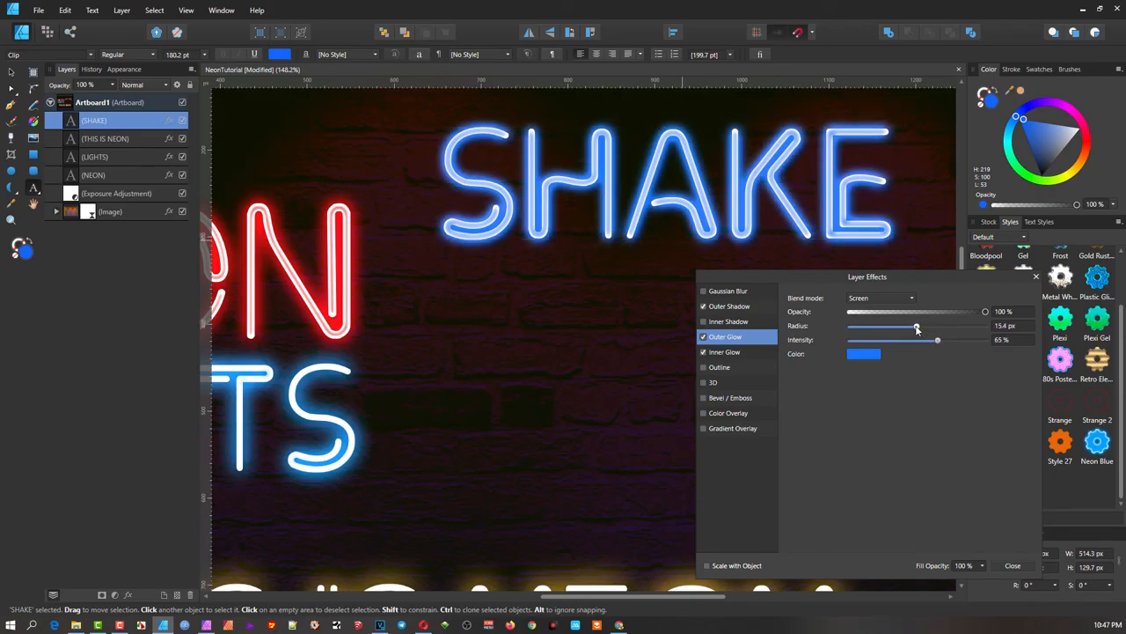
scroll(687, 326, "down", 2)
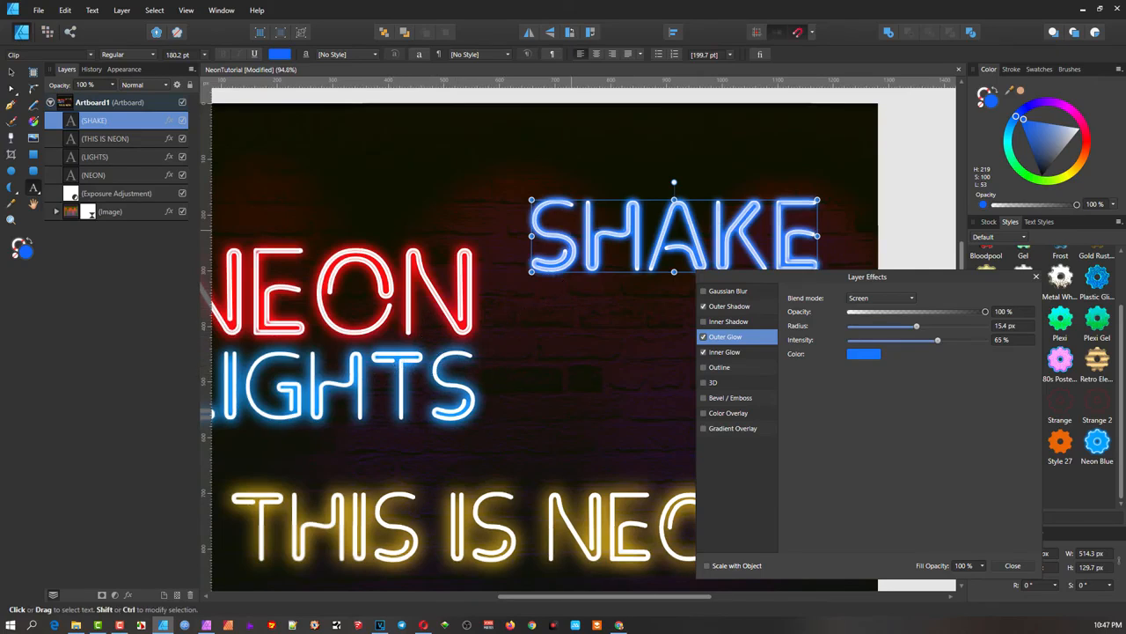
- Widen SHAKE's inner glow radius to 22.3 px and move the effects window down
left_click(725, 353)
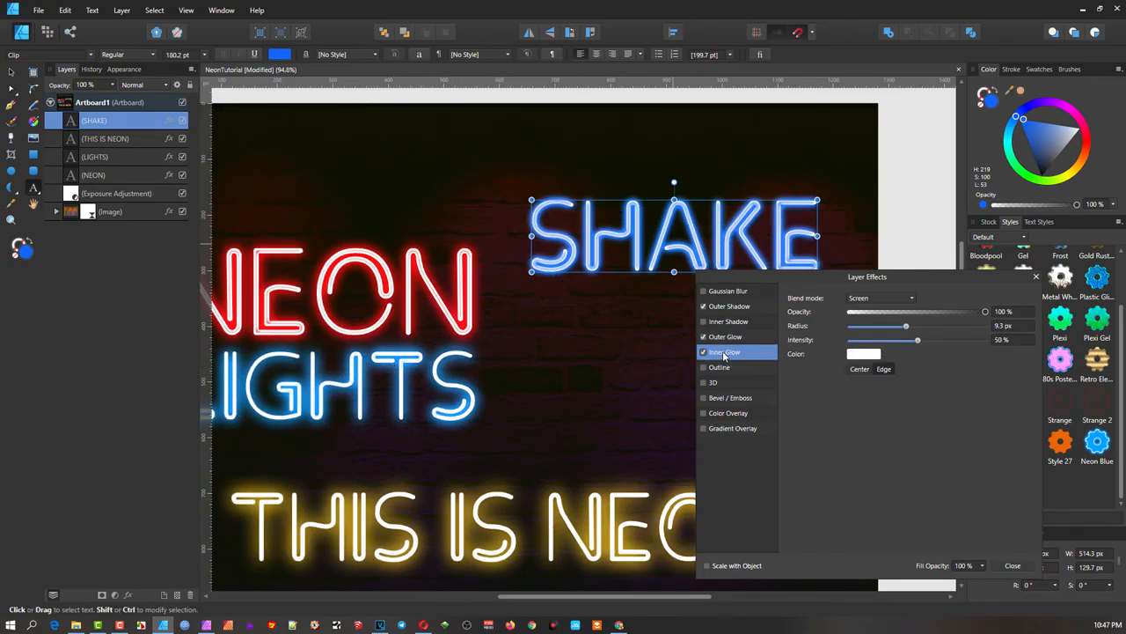
left_click_drag(910, 328, 925, 334)
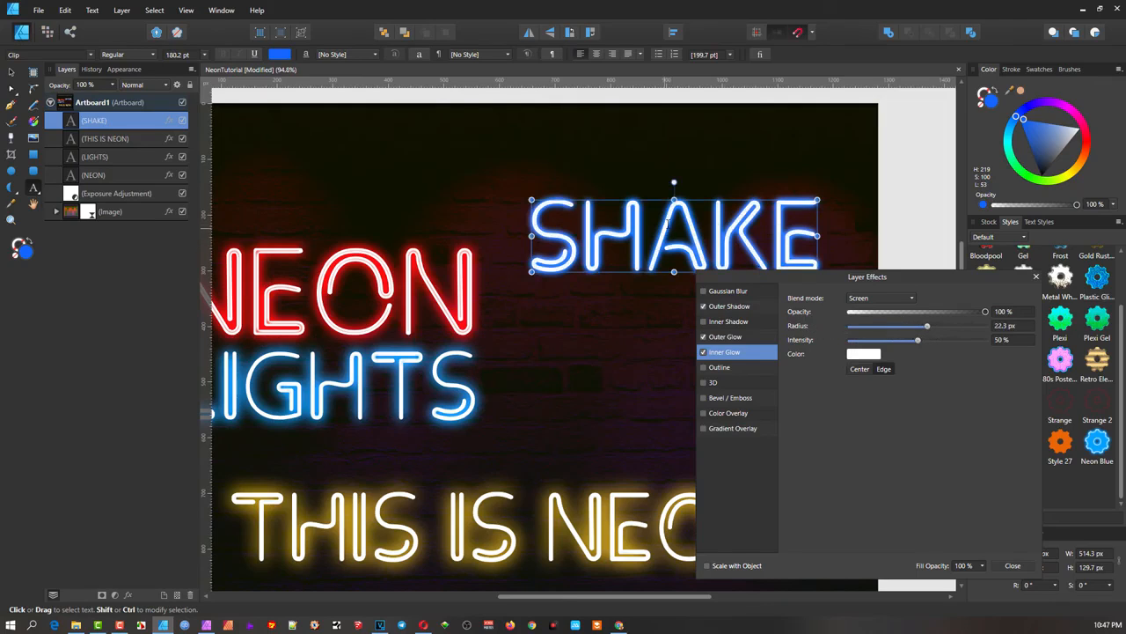
scroll(670, 218, "up", 1)
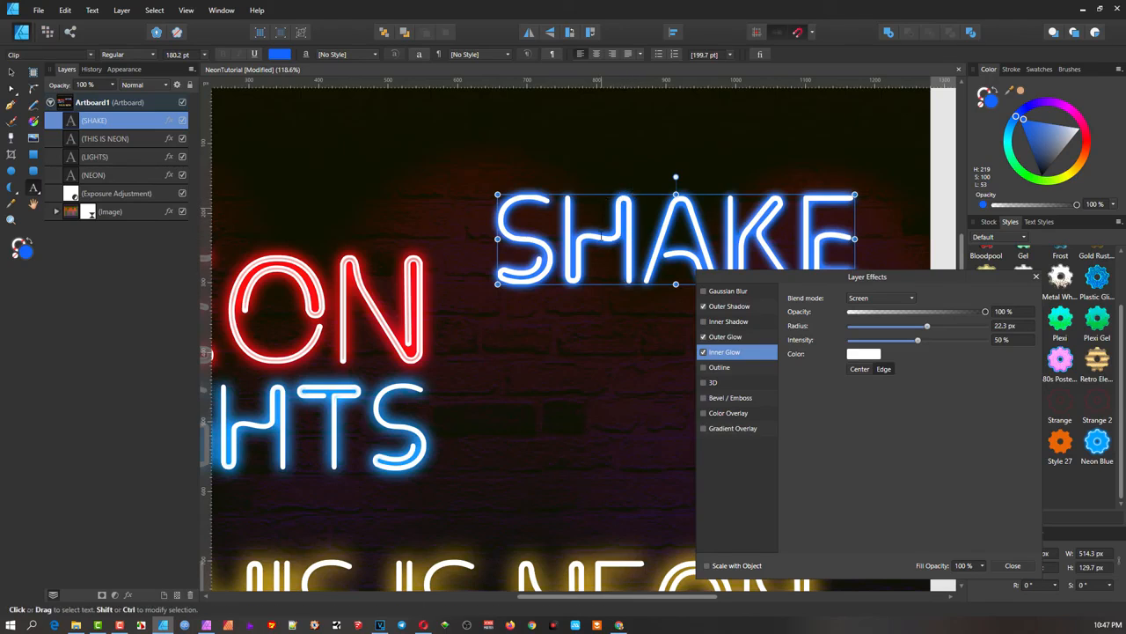
scroll(602, 247, "down", 2)
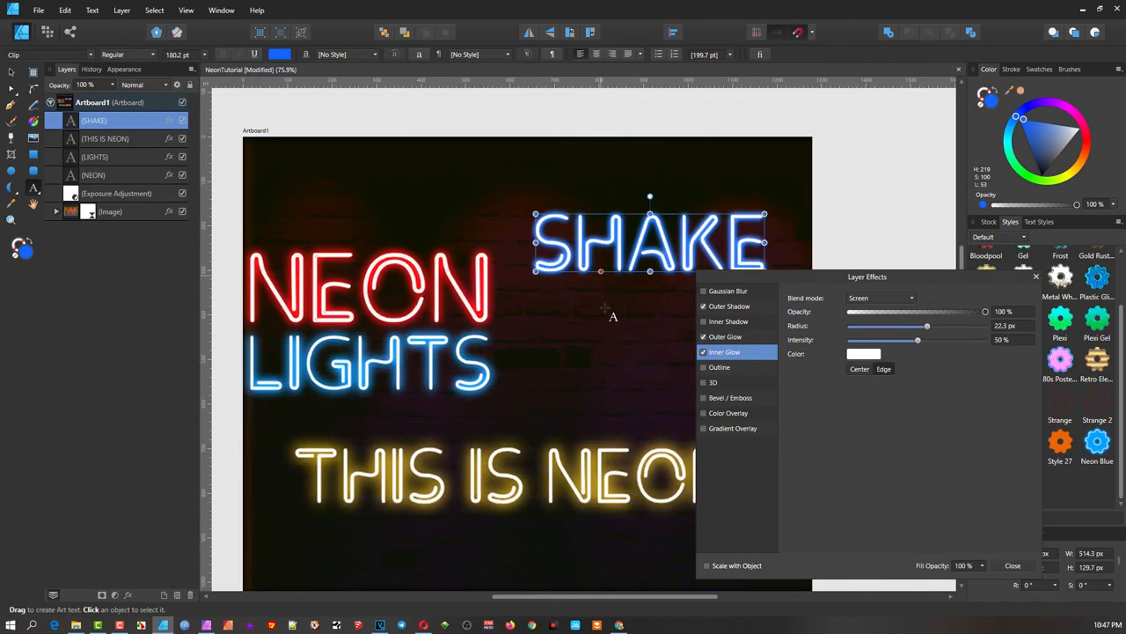
left_click_drag(858, 282, 853, 388)
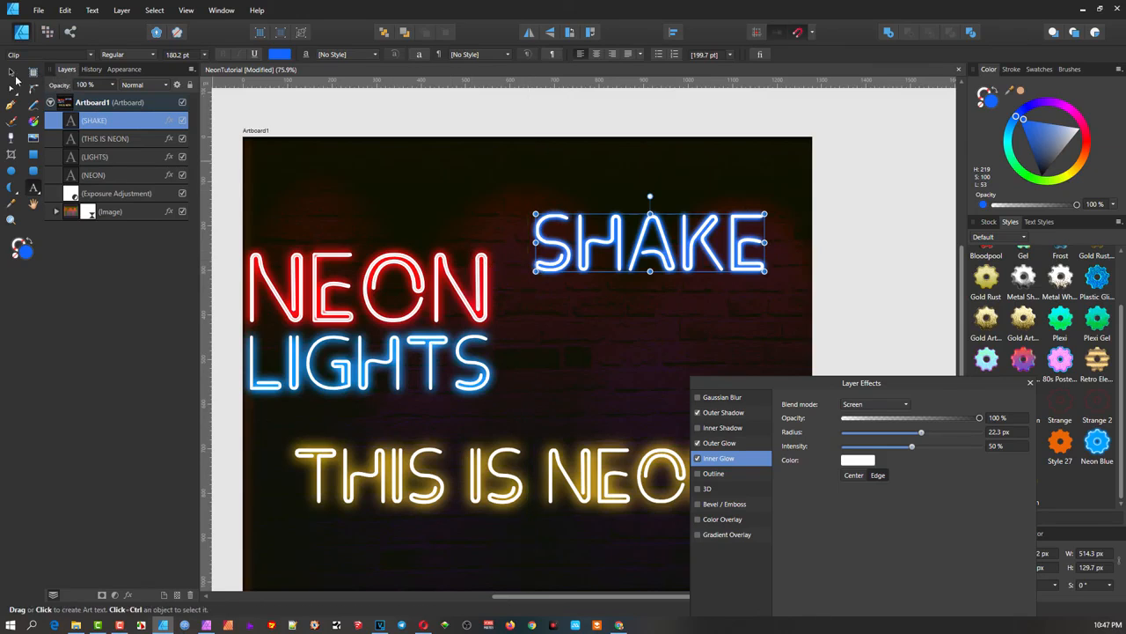
scroll(563, 388, "down", 3)
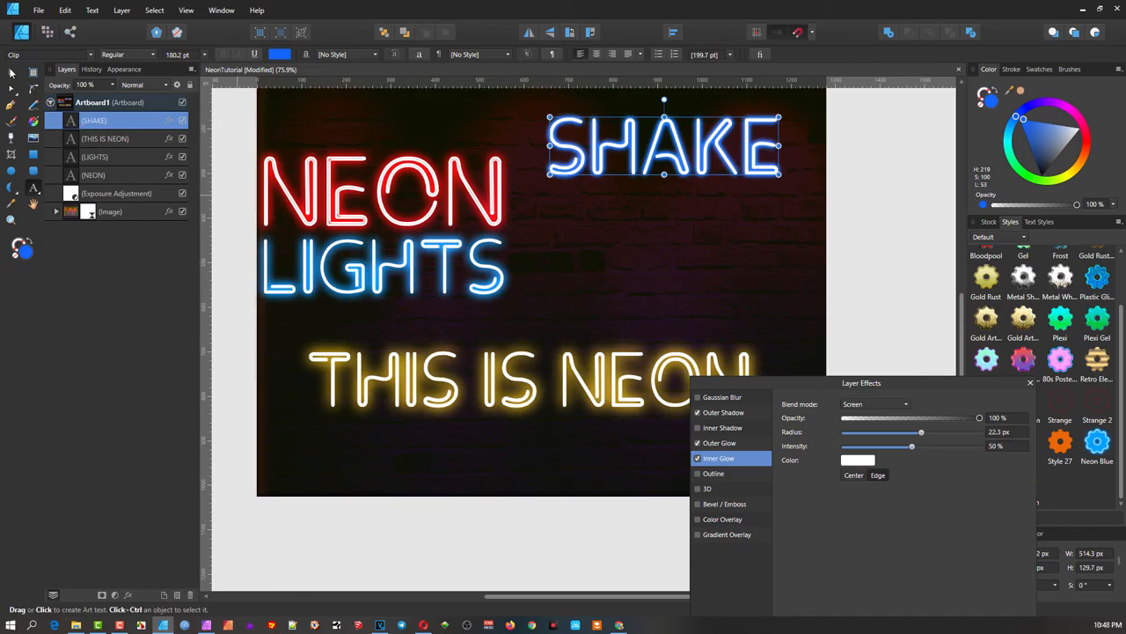
left_click(11, 71)
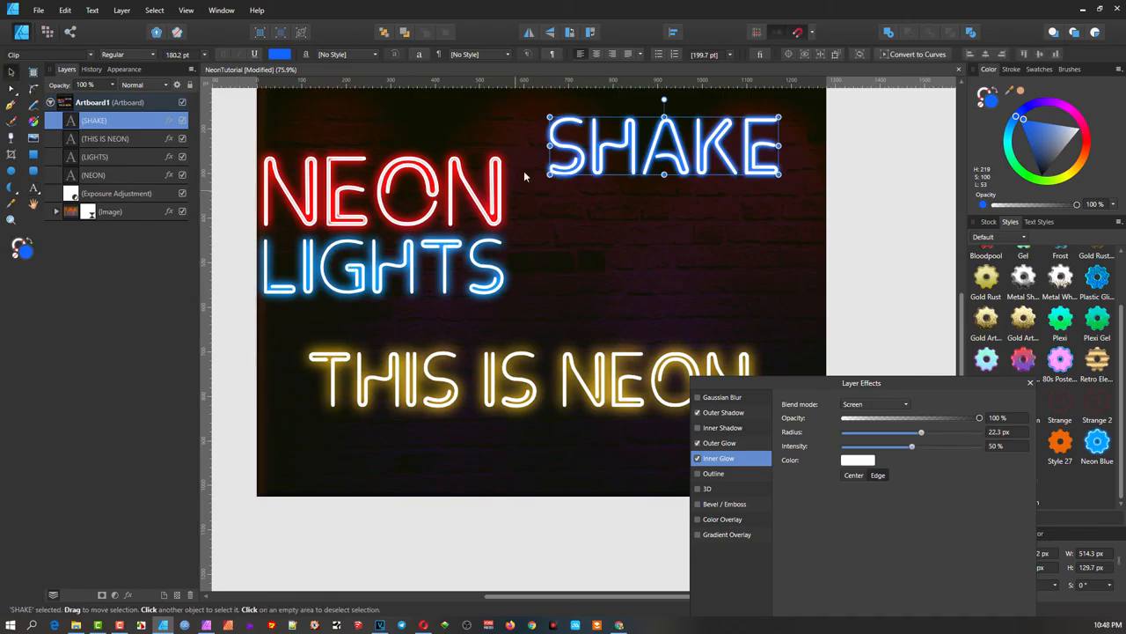
- Copy SHAKE and paste its blue neon style onto THIS IS NEON with Edit > Paste Style
right_click(608, 149)
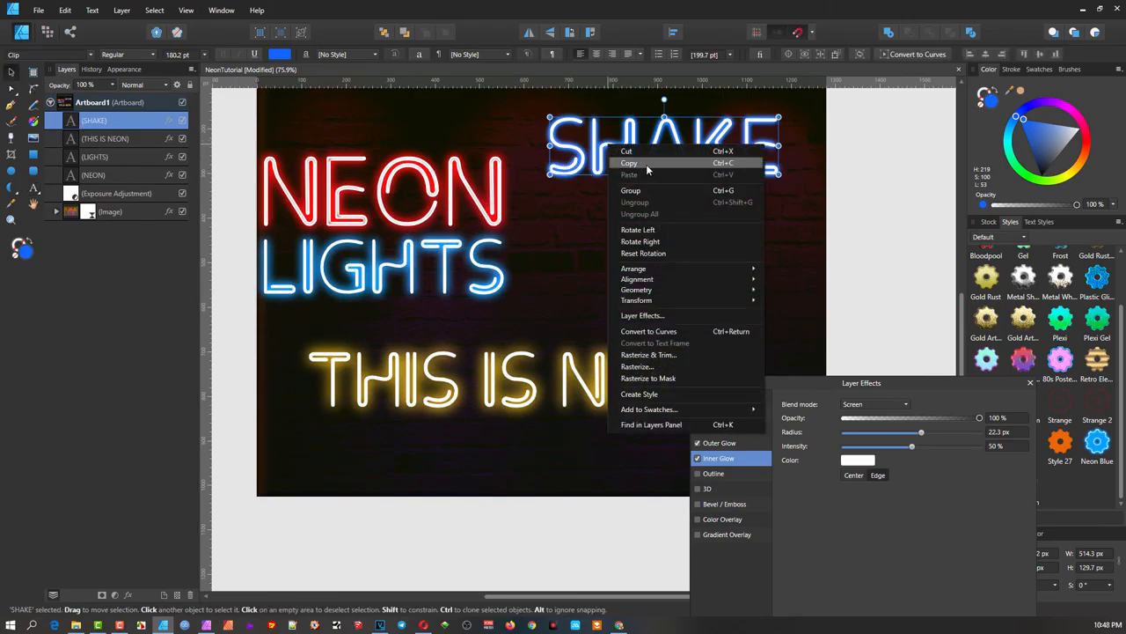
left_click(646, 164)
left_click(519, 372)
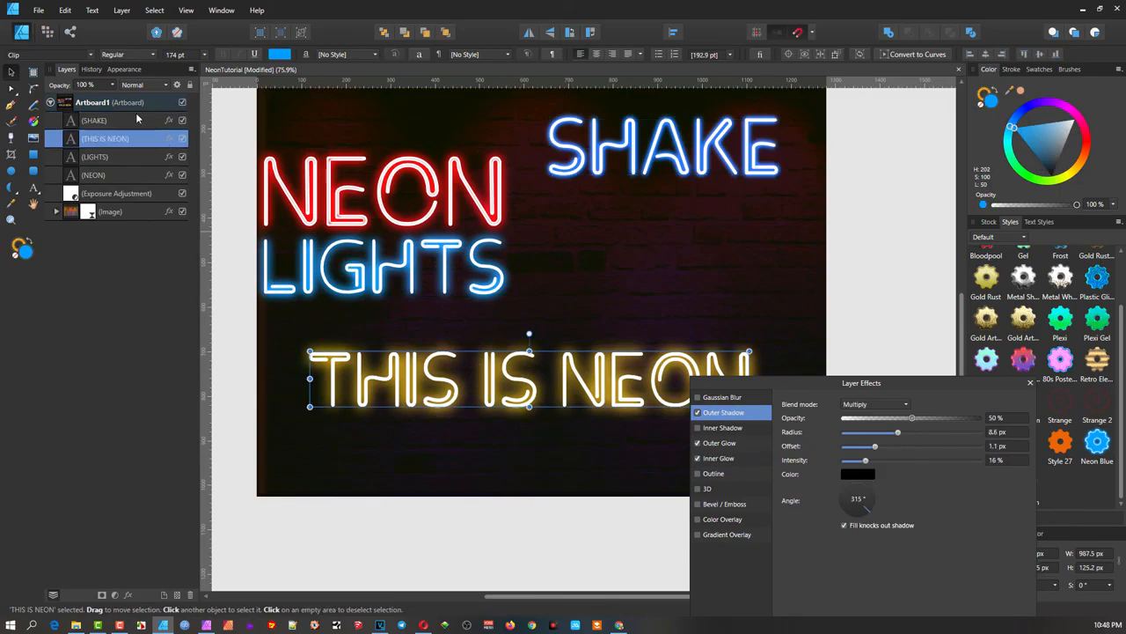
left_click(64, 11)
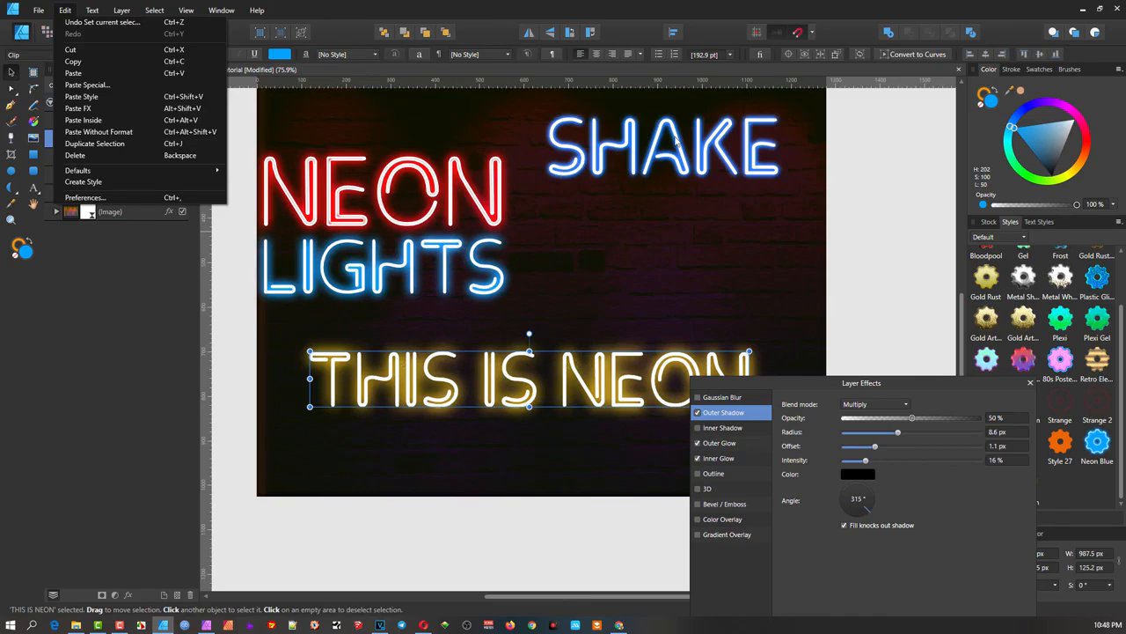
left_click(81, 95)
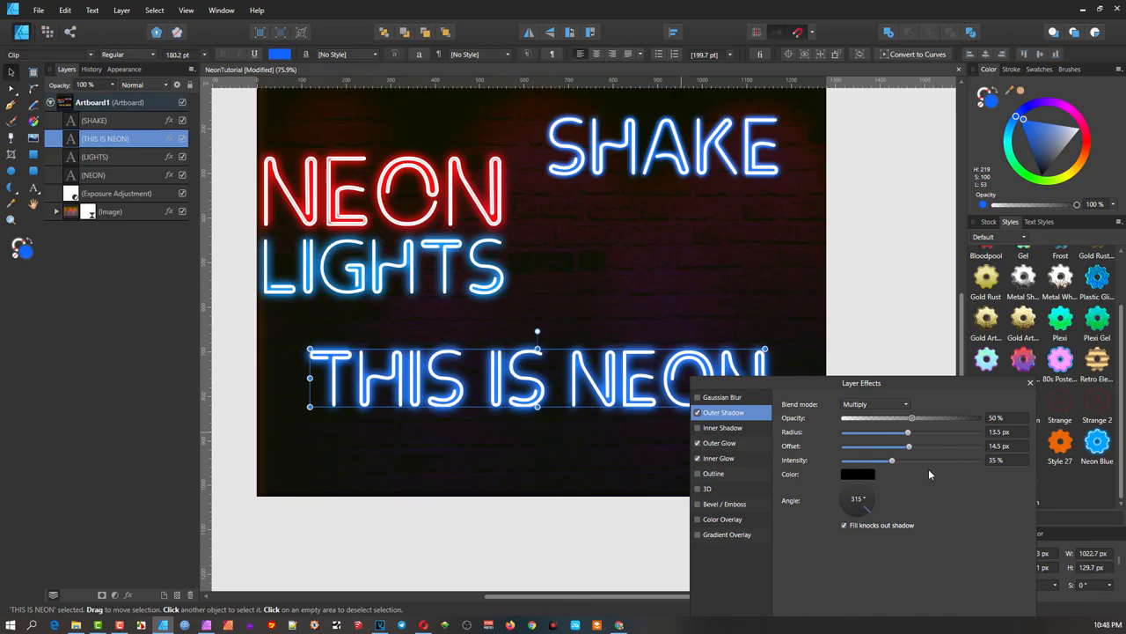
left_click_drag(880, 384, 980, 447)
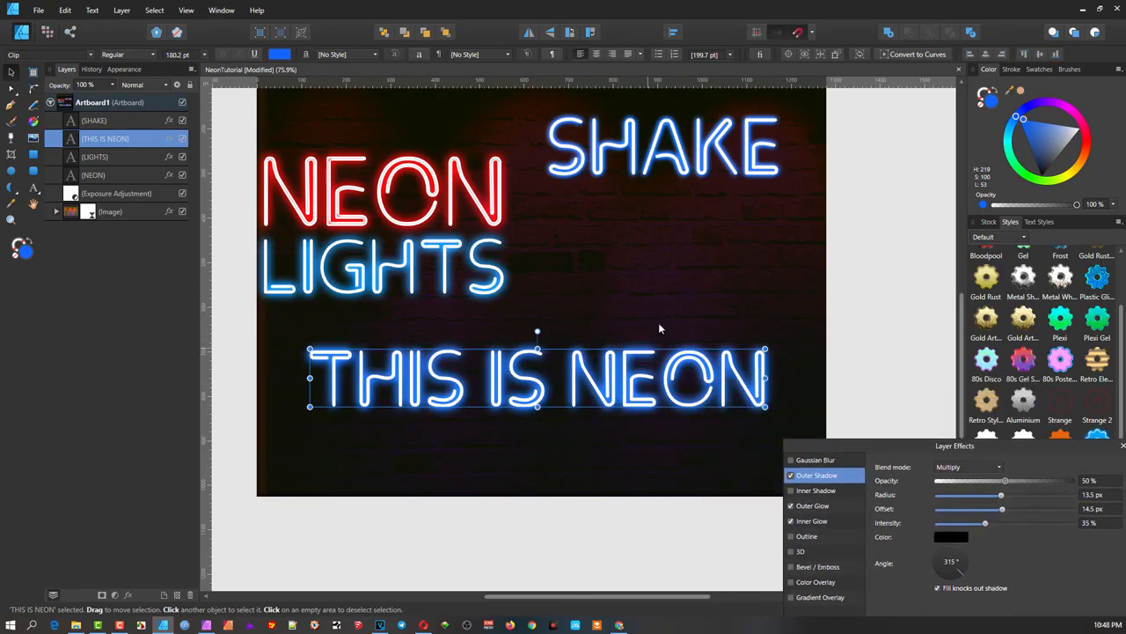
left_click_drag(1024, 451, 711, 445)
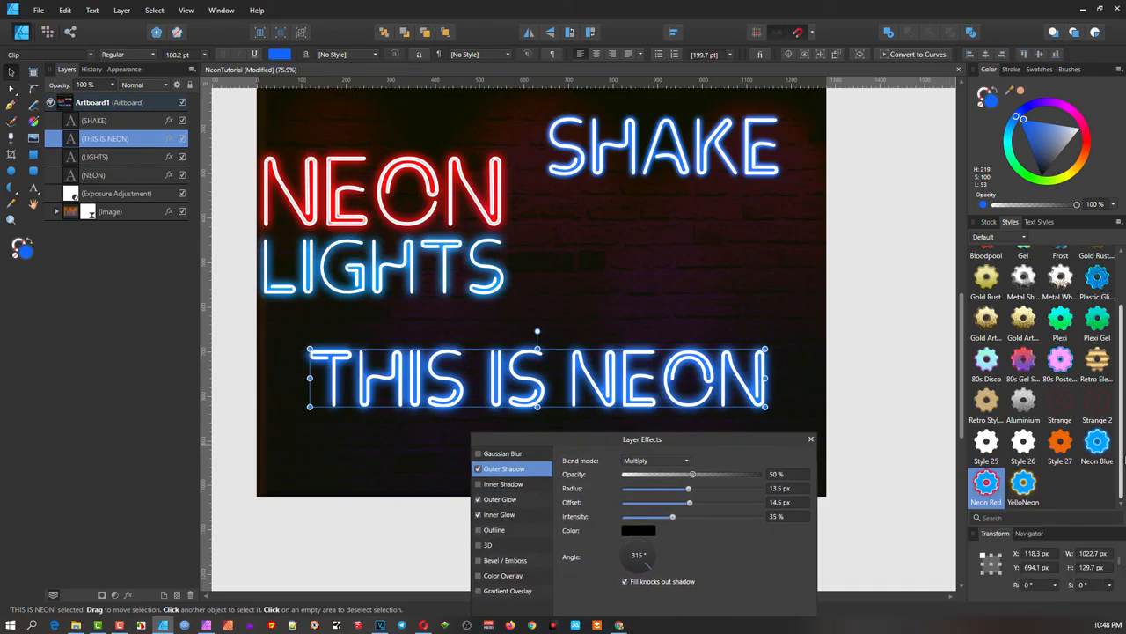
- Dismiss the Styles panel menu without adding a style, then zoom out to 60.7% and pan to the artboard top
left_click(1120, 223)
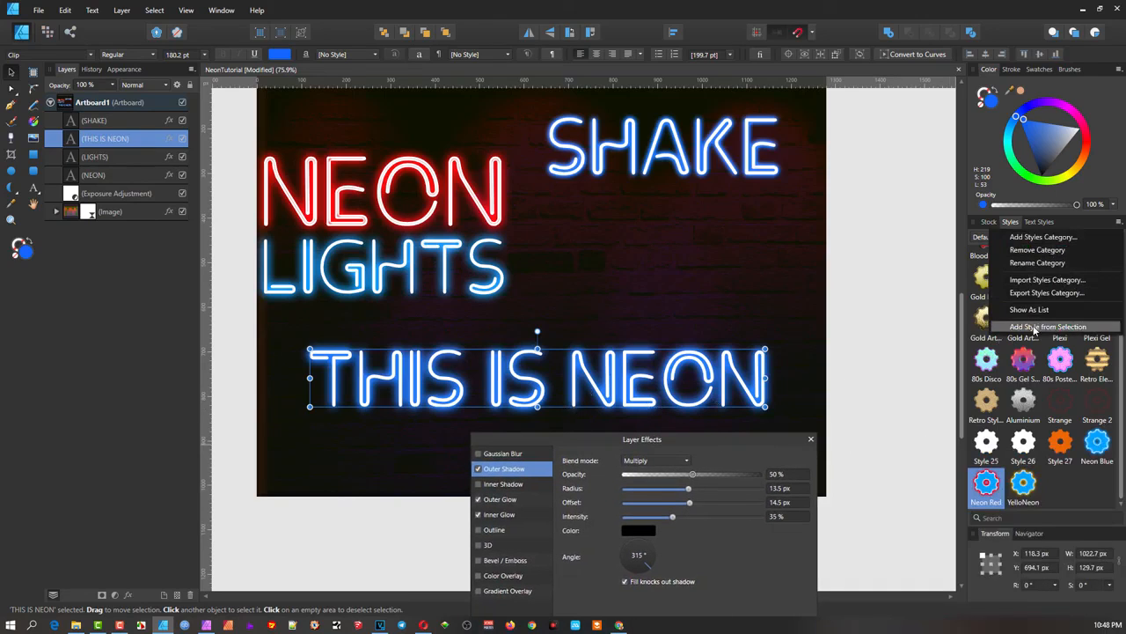
left_click(656, 317)
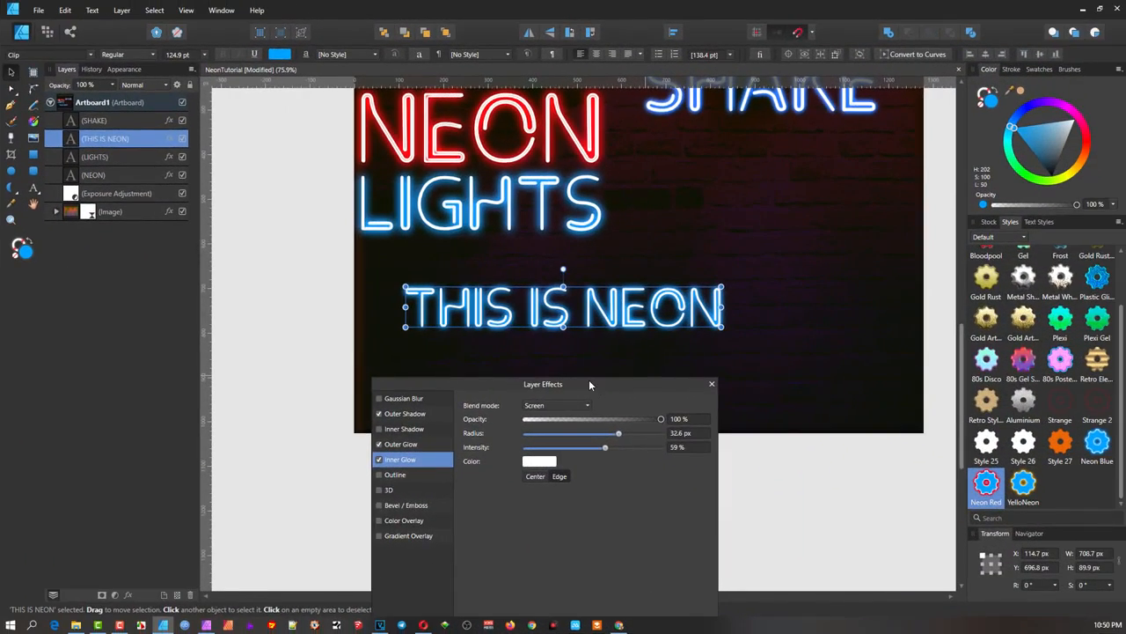
left_click_drag(589, 384, 769, 370)
scroll(741, 254, "down", 1, "ctrl")
left_click_drag(711, 256, 587, 335)
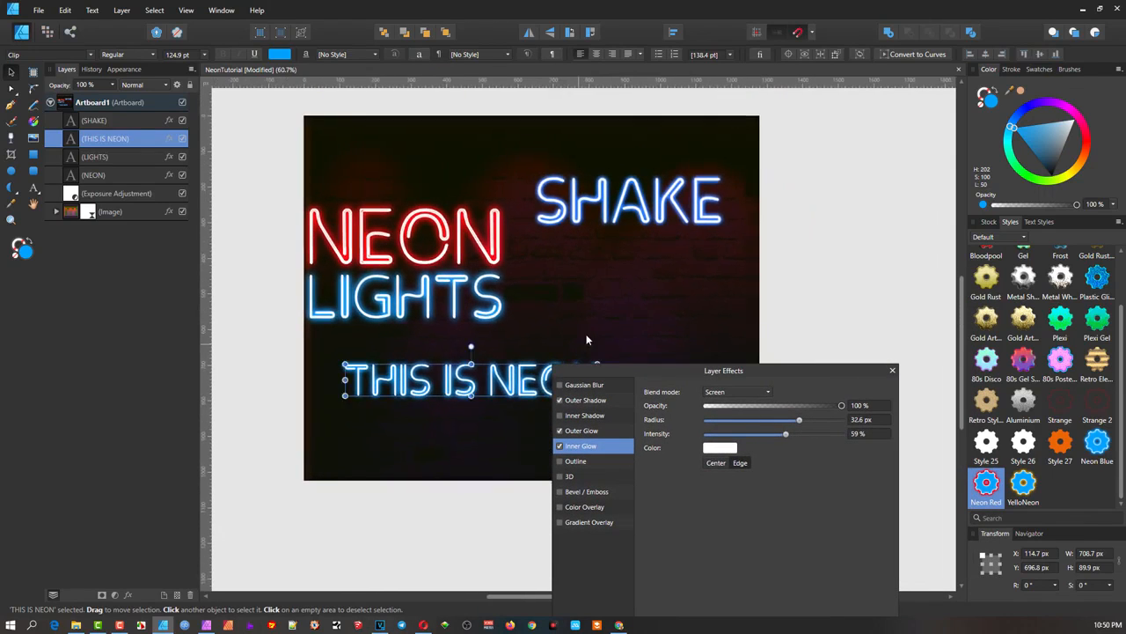